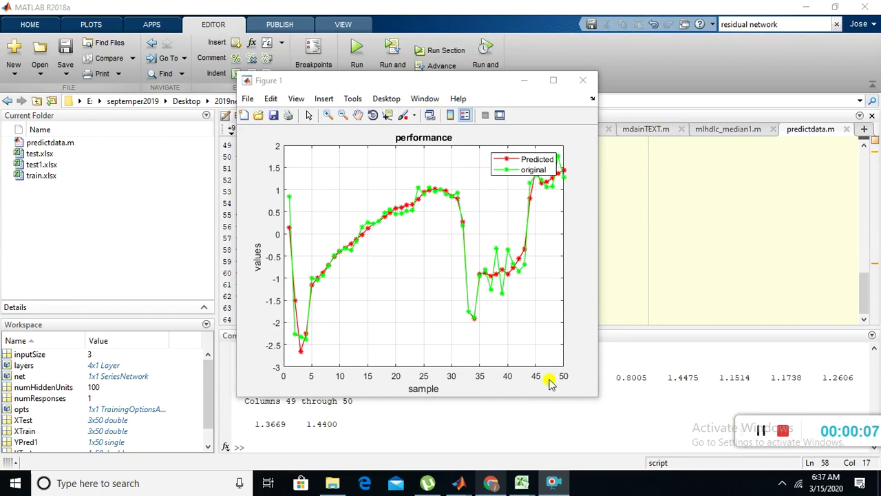
- Minimize the Figure 1 performance plot so the predictdata script is visible
{"action": "left_click", "coordinate": [523, 80]}
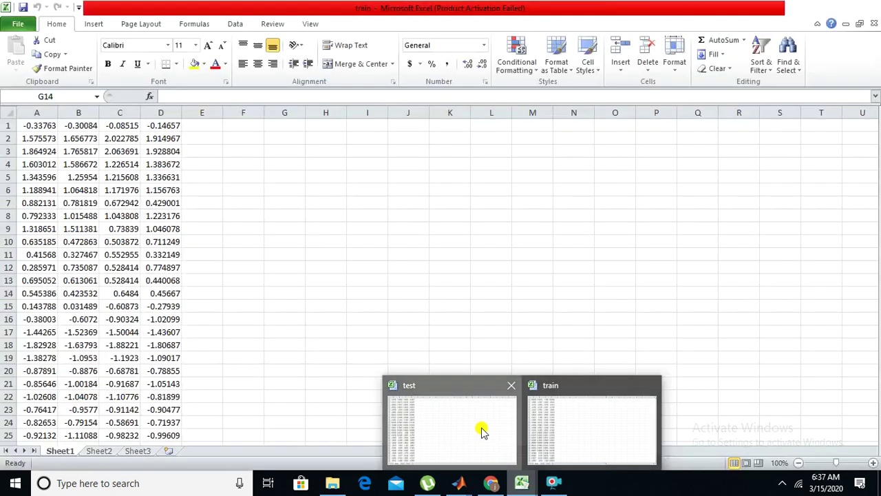
- Open the train.xlsx workbook from the youtubepredict project folder
{"action": "mouse_move", "coordinate": [521, 483]}
{"action": "left_click", "coordinate": [481, 427]}
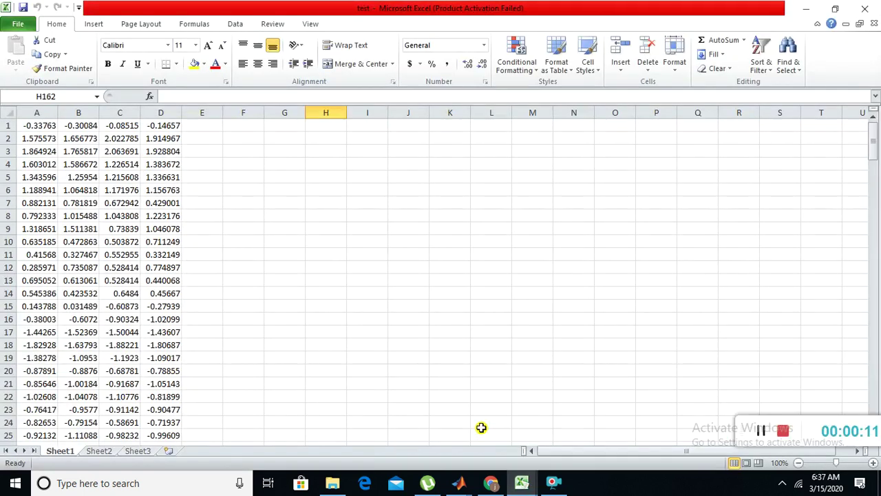
{"action": "left_click", "coordinate": [332, 483]}
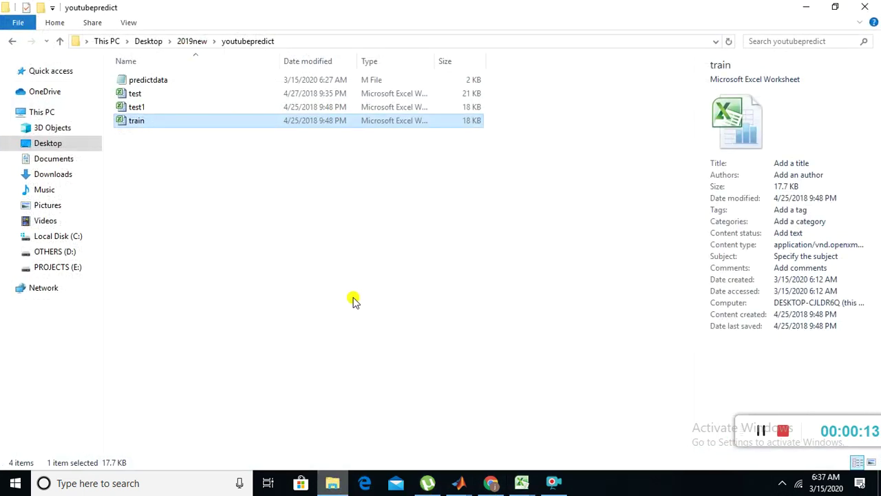
{"action": "left_click", "coordinate": [353, 301]}
{"action": "double_click", "coordinate": [133, 122]}
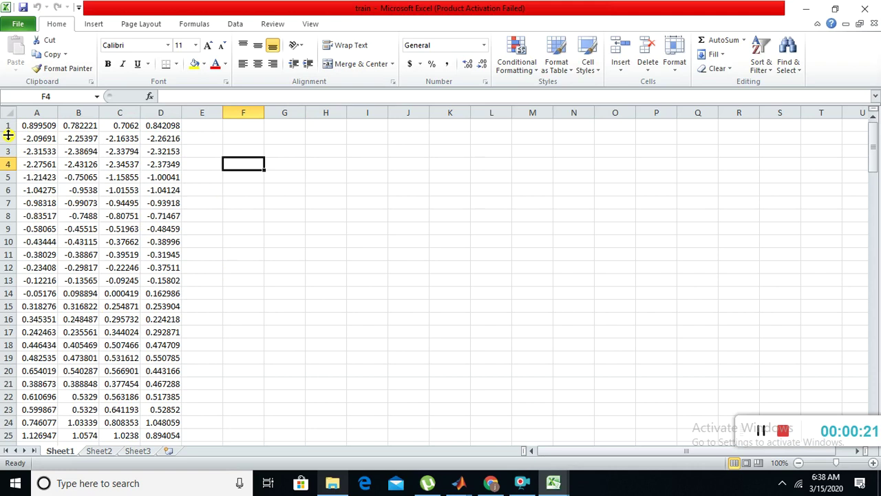
- Highlight input columns A–C and output column D, then minimize Excel
{"action": "left_click_drag", "start_coordinate": [21, 126], "coordinate": [117, 355]}
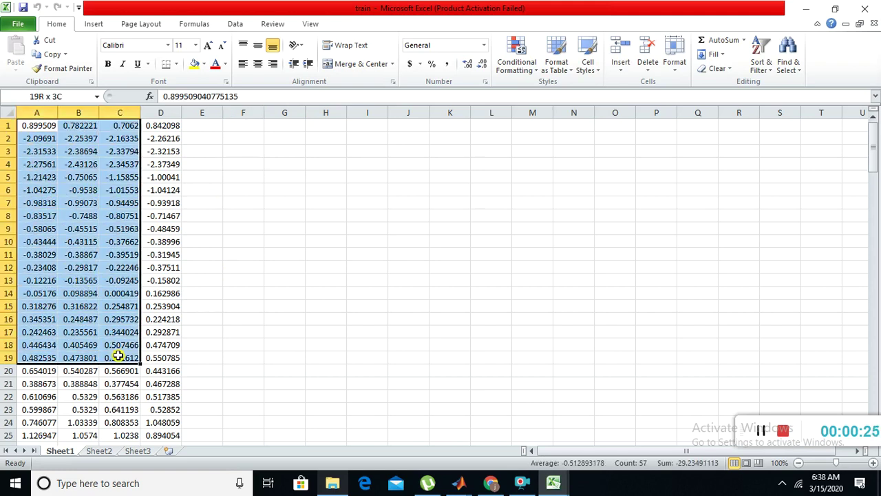
{"action": "left_click", "coordinate": [155, 164]}
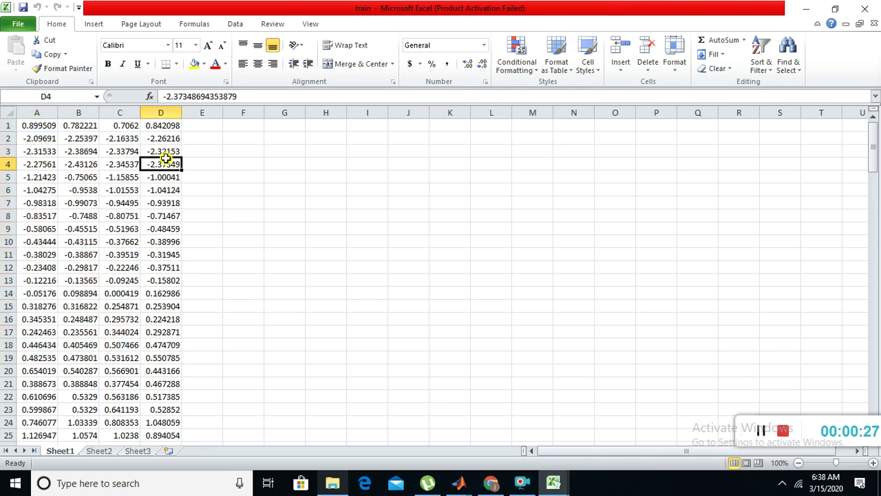
{"action": "left_click_drag", "start_coordinate": [143, 126], "coordinate": [158, 358]}
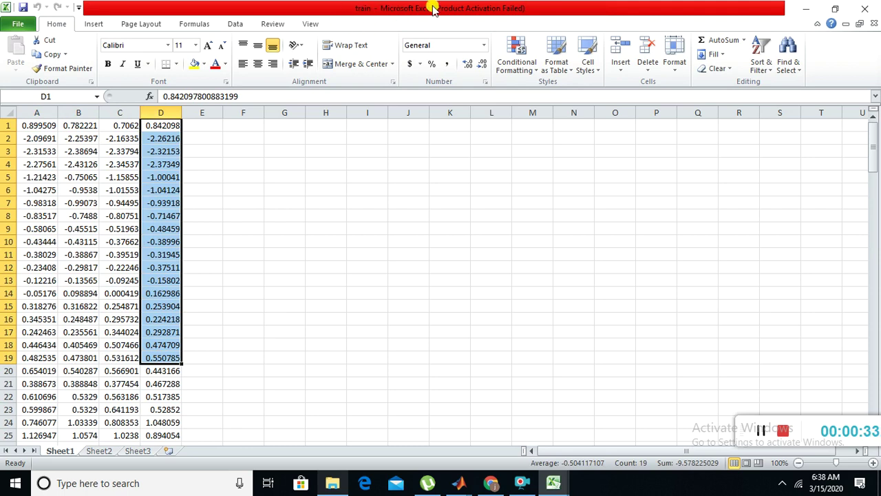
{"action": "left_click", "coordinate": [807, 7]}
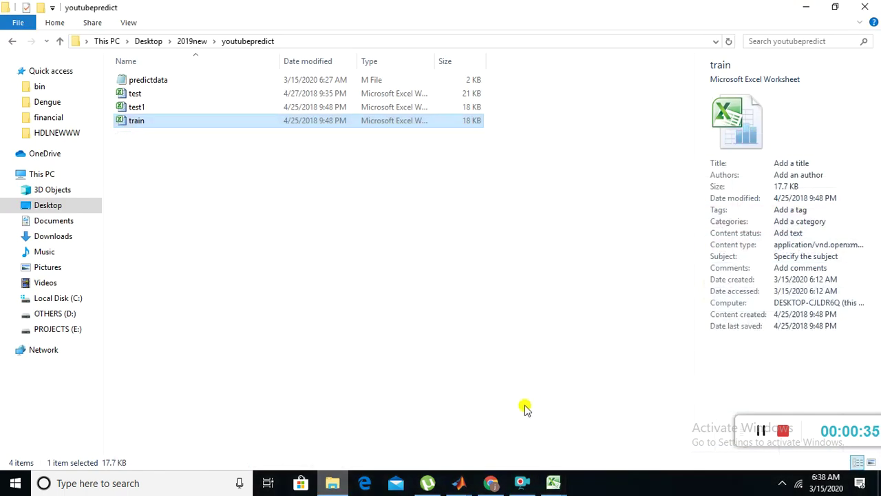
{"action": "left_click", "coordinate": [271, 250]}
{"action": "left_click", "coordinate": [153, 93]}
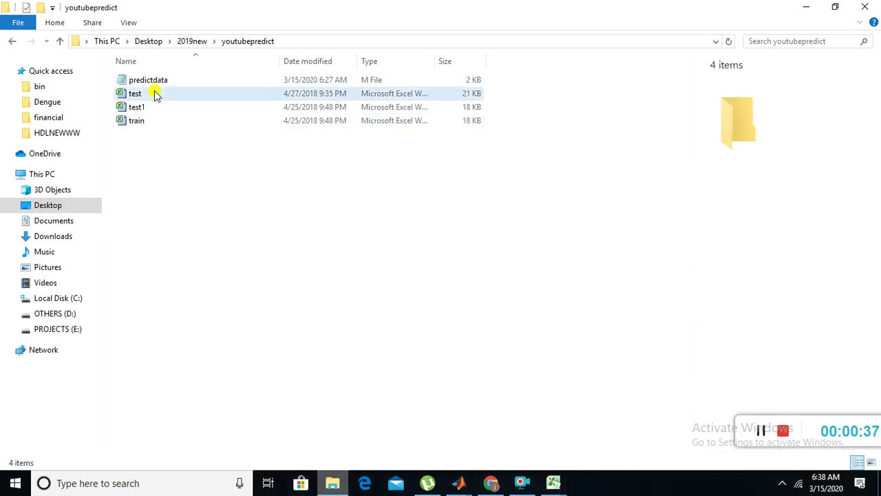
{"action": "left_click", "coordinate": [515, 366]}
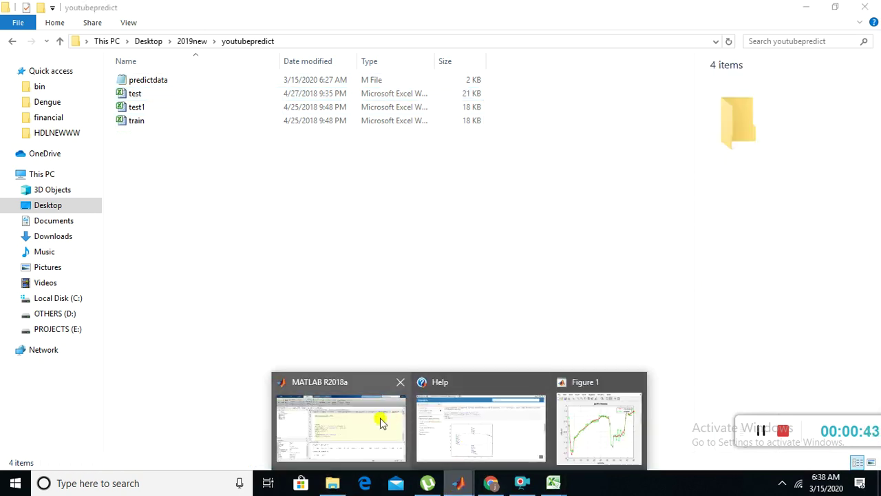
{"action": "left_click", "coordinate": [378, 416]}
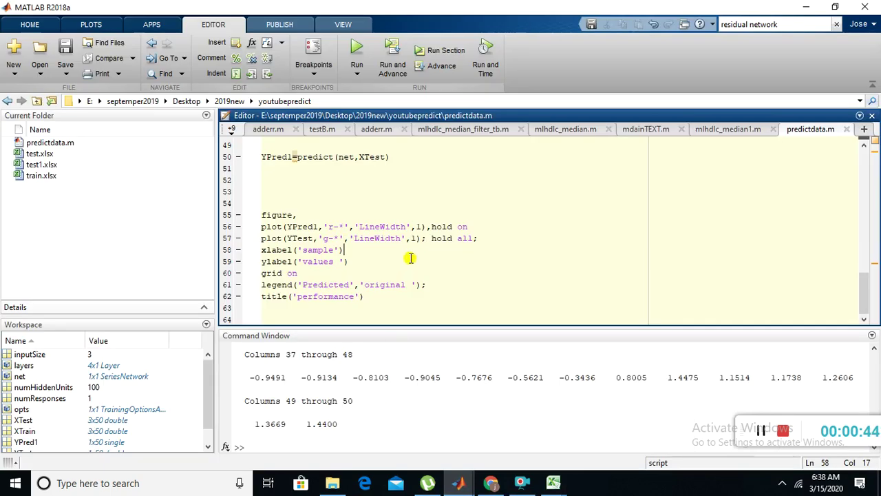
- Open predictdata.m and scroll to its top, where train.xlsx and test1.xlsx are read
{"action": "left_click", "coordinate": [38, 49]}
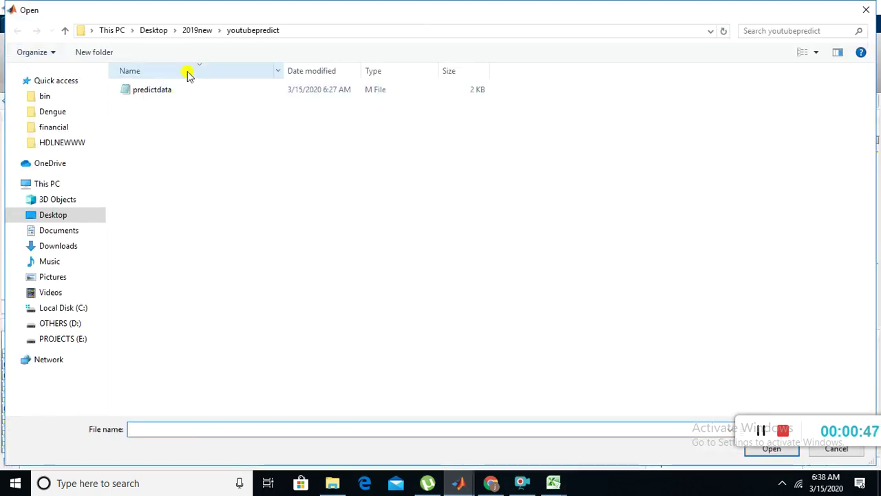
{"action": "double_click", "coordinate": [185, 97]}
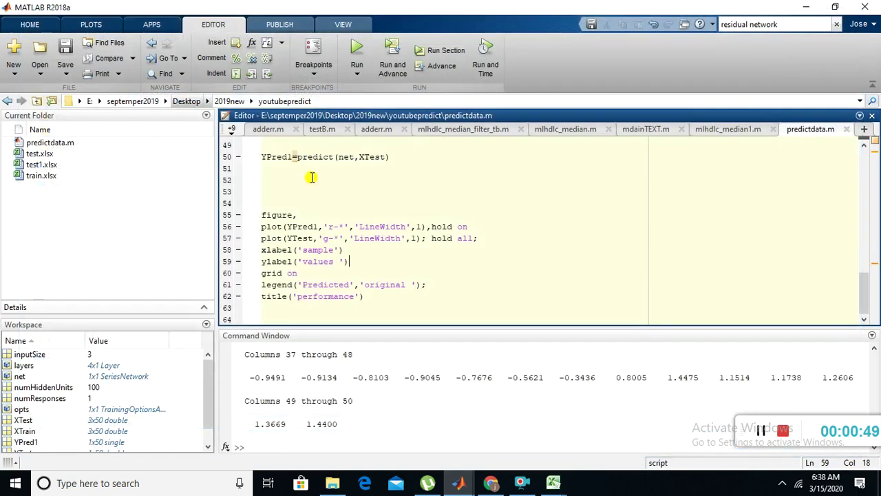
{"action": "scroll", "coordinate": [341, 181], "scroll_direction": "up", "scroll_amount": 3}
{"action": "scroll", "coordinate": [340, 180], "scroll_direction": "up", "scroll_amount": 13}
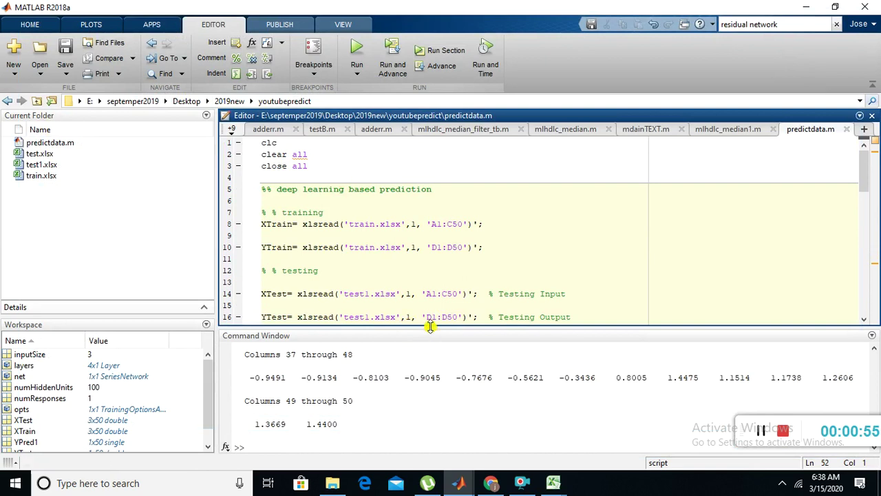
- Enlarge the editor pane and highlight the training-input line reading train.xlsx
{"action": "left_click_drag", "start_coordinate": [429, 326], "coordinate": [437, 398]}
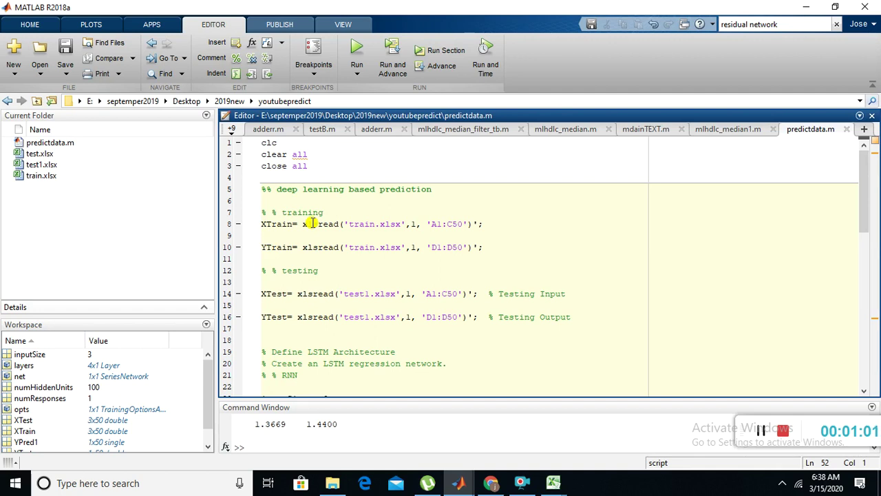
{"action": "left_click", "coordinate": [389, 232]}
{"action": "left_click_drag", "start_coordinate": [389, 232], "coordinate": [246, 225]}
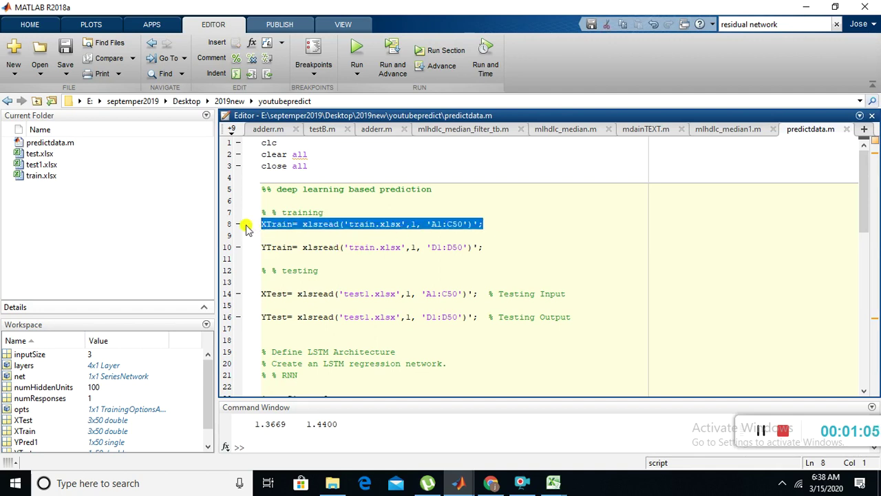
{"action": "left_click", "coordinate": [336, 223]}
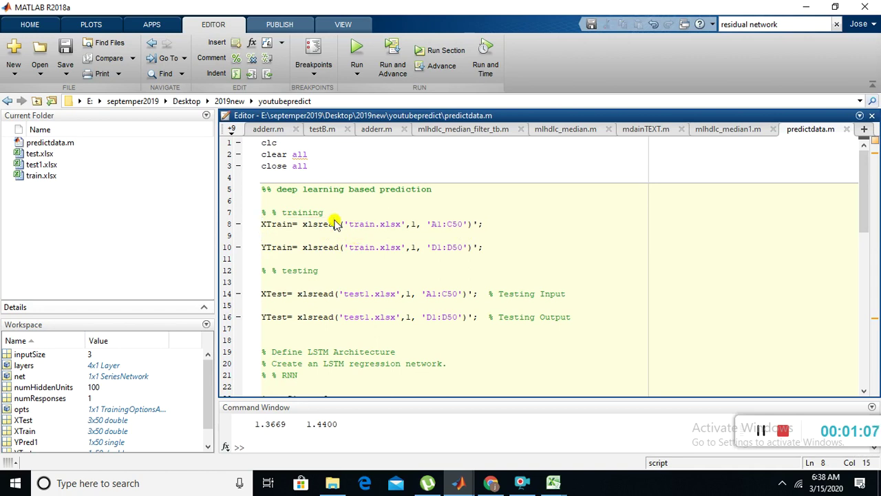
- Highlight the A1:C50 input range and the training-output line reading D1:D50
{"action": "left_click", "coordinate": [412, 225]}
{"action": "left_click_drag", "start_coordinate": [433, 225], "coordinate": [447, 225]}
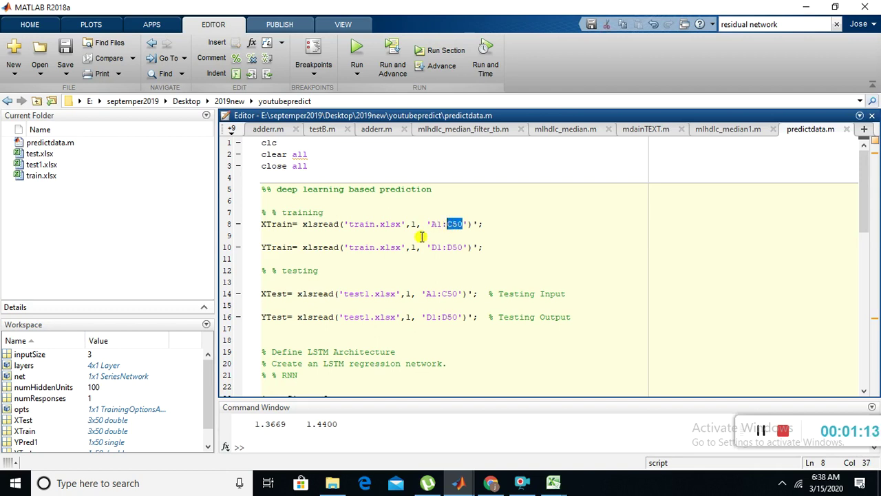
{"action": "left_click_drag", "start_coordinate": [527, 252], "coordinate": [472, 245]}
{"action": "left_click", "coordinate": [298, 258]}
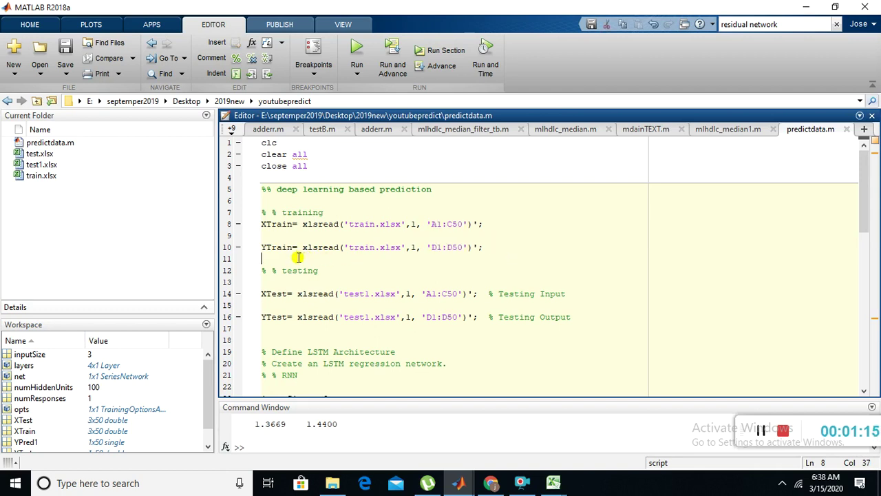
{"action": "left_click_drag", "start_coordinate": [299, 258], "coordinate": [253, 243]}
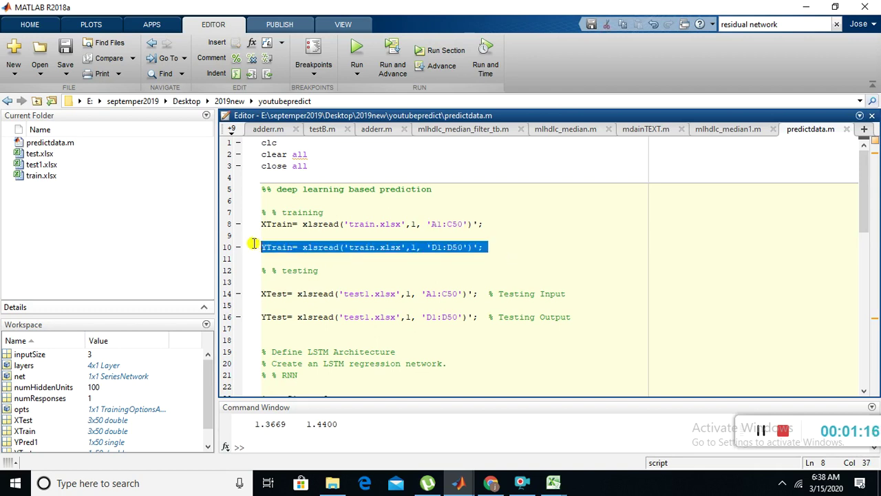
{"action": "left_click", "coordinate": [306, 269]}
{"action": "scroll", "coordinate": [306, 269], "scroll_direction": "down", "scroll_amount": 1}
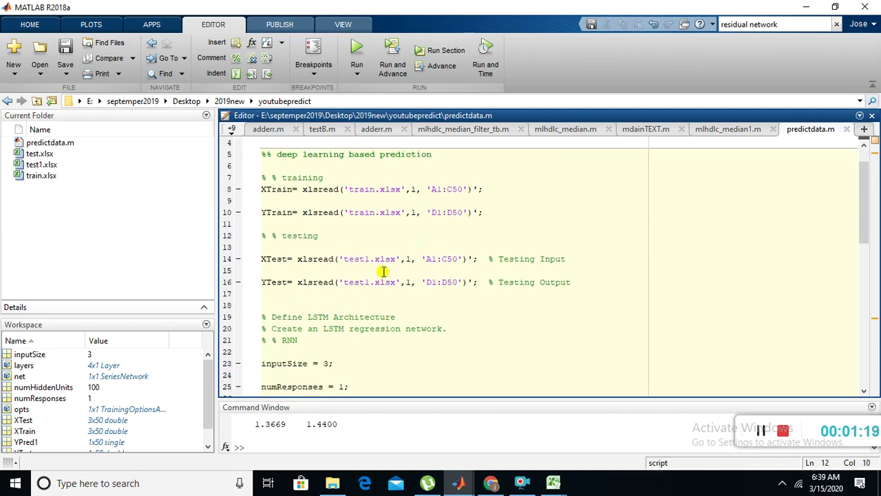
- Highlight the test1.xlsx input line, then scroll to the LSTM layers and training options
{"action": "mouse_move", "coordinate": [566, 261]}
{"action": "left_mouse_down"}
{"action": "mouse_move", "coordinate": [565, 248]}
{"action": "mouse_move", "coordinate": [585, 236]}
{"action": "left_mouse_up"}
{"action": "scroll", "coordinate": [568, 280], "scroll_direction": "down", "scroll_amount": 1}
{"action": "scroll", "coordinate": [442, 266], "scroll_direction": "down", "scroll_amount": 1}
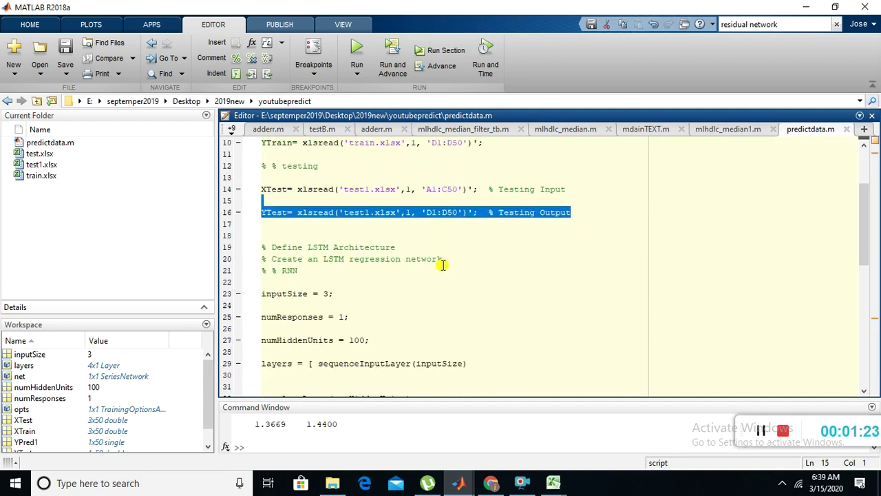
{"action": "scroll", "coordinate": [442, 266], "scroll_direction": "down", "scroll_amount": 1}
{"action": "scroll", "coordinate": [443, 265], "scroll_direction": "down", "scroll_amount": 1}
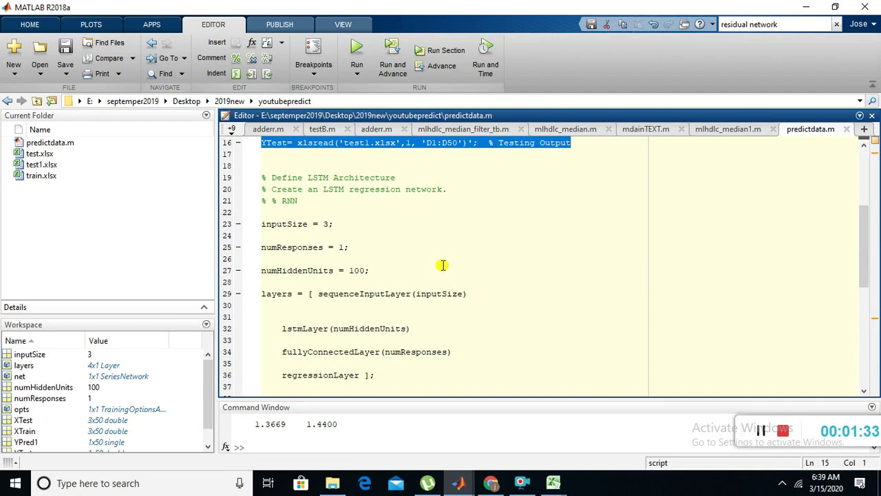
{"action": "left_click", "coordinate": [446, 243]}
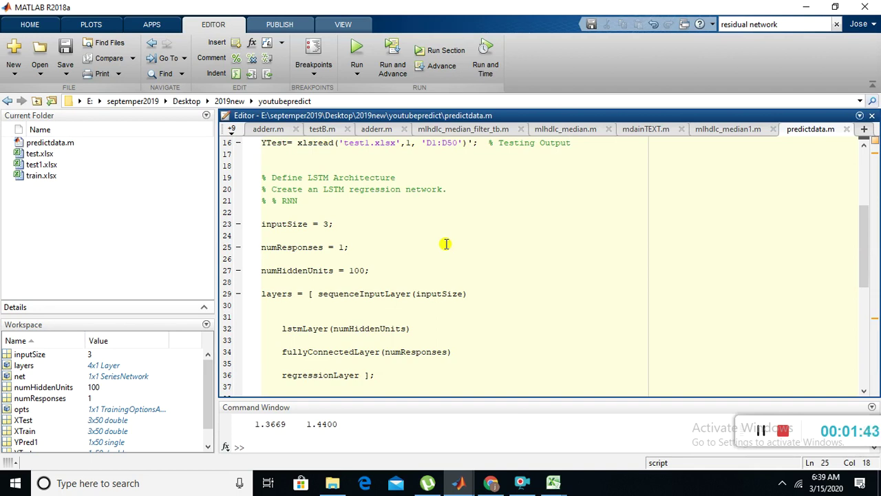
{"action": "scroll", "coordinate": [445, 244], "scroll_direction": "down", "scroll_amount": 2}
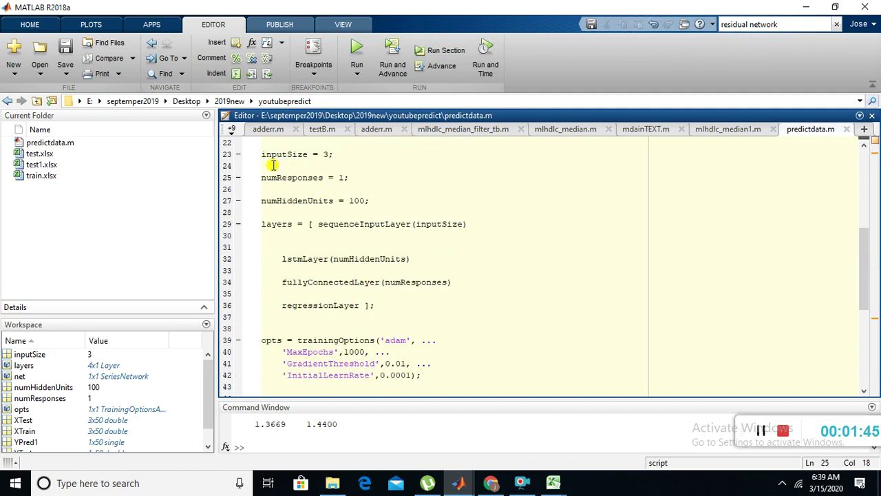
{"action": "mouse_move", "coordinate": [264, 157]}
{"action": "left_mouse_down"}
{"action": "mouse_move", "coordinate": [342, 158]}
{"action": "mouse_move", "coordinate": [262, 179]}
{"action": "left_mouse_up"}
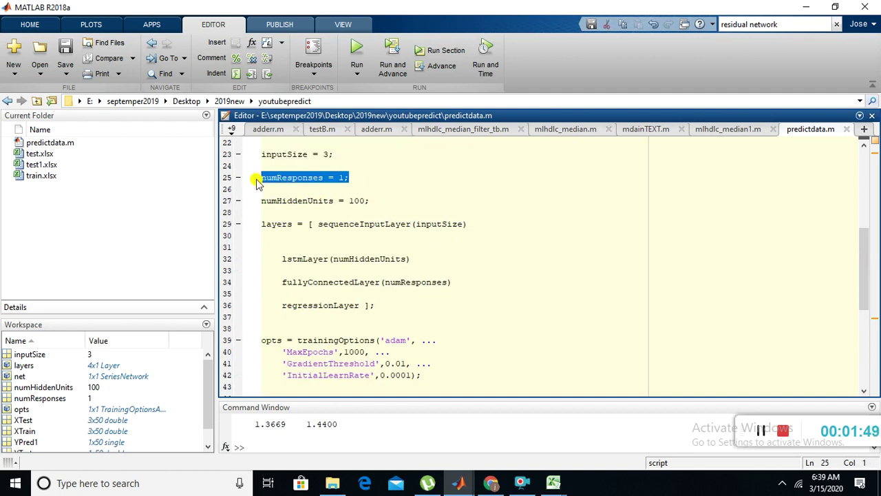
{"action": "left_click_drag", "start_coordinate": [342, 154], "coordinate": [261, 155]}
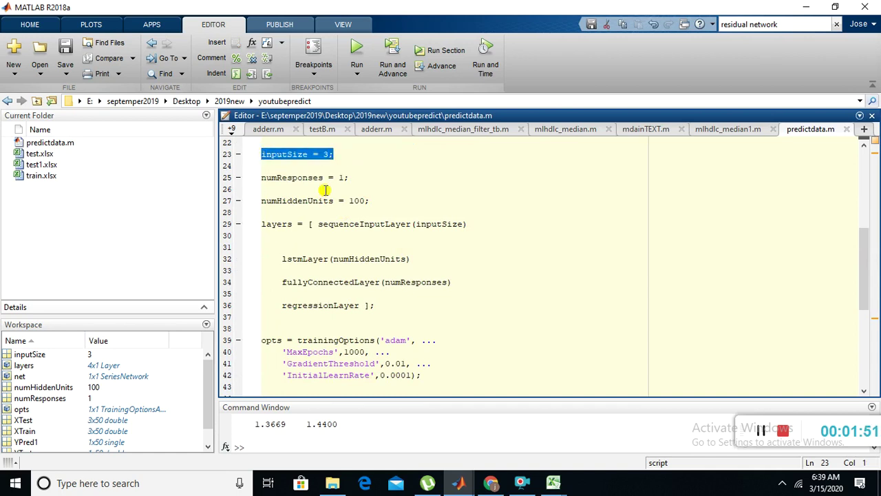
{"action": "left_click_drag", "start_coordinate": [353, 179], "coordinate": [265, 178]}
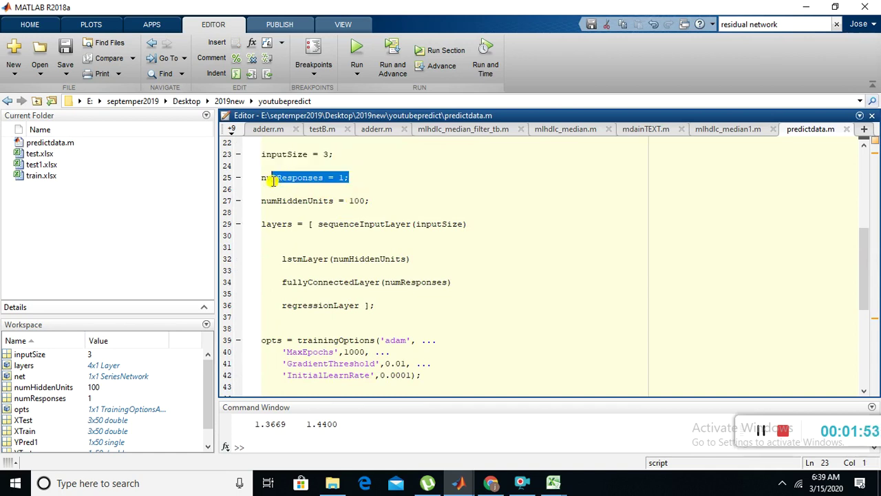
{"action": "left_click_drag", "start_coordinate": [370, 200], "coordinate": [264, 193]}
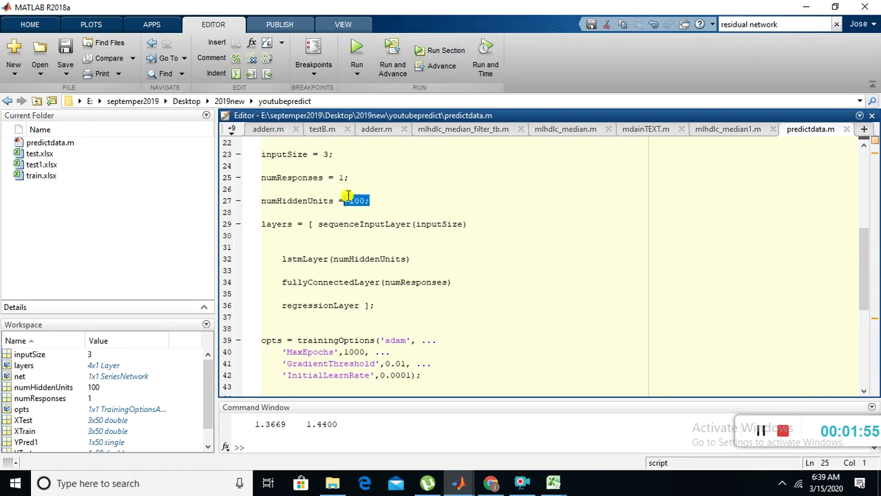
{"action": "left_click", "coordinate": [390, 233]}
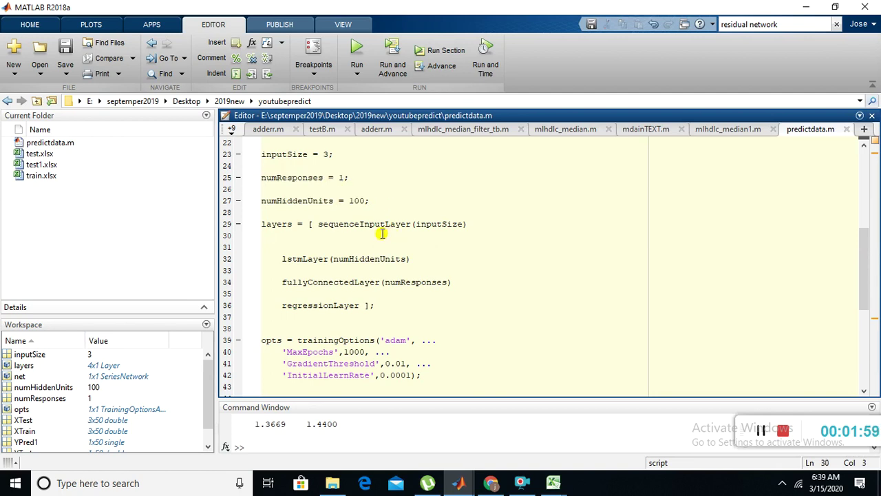
{"action": "scroll", "coordinate": [382, 234], "scroll_direction": "down", "scroll_amount": 1}
{"action": "left_click_drag", "start_coordinate": [476, 188], "coordinate": [314, 189]}
{"action": "left_click_drag", "start_coordinate": [431, 222], "coordinate": [296, 214]}
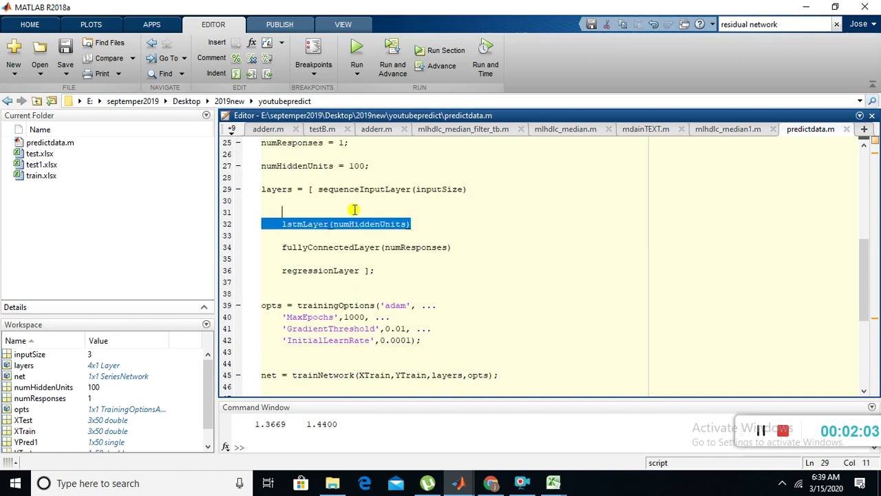
{"action": "mouse_move", "coordinate": [454, 247]}
{"action": "left_mouse_down"}
{"action": "mouse_move", "coordinate": [448, 257]}
{"action": "mouse_move", "coordinate": [279, 246]}
{"action": "left_mouse_up"}
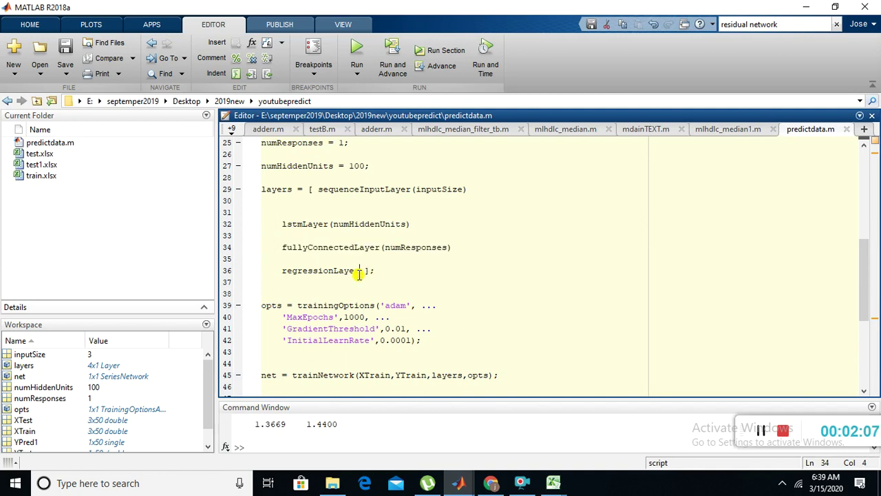
{"action": "left_click_drag", "start_coordinate": [360, 270], "coordinate": [284, 257]}
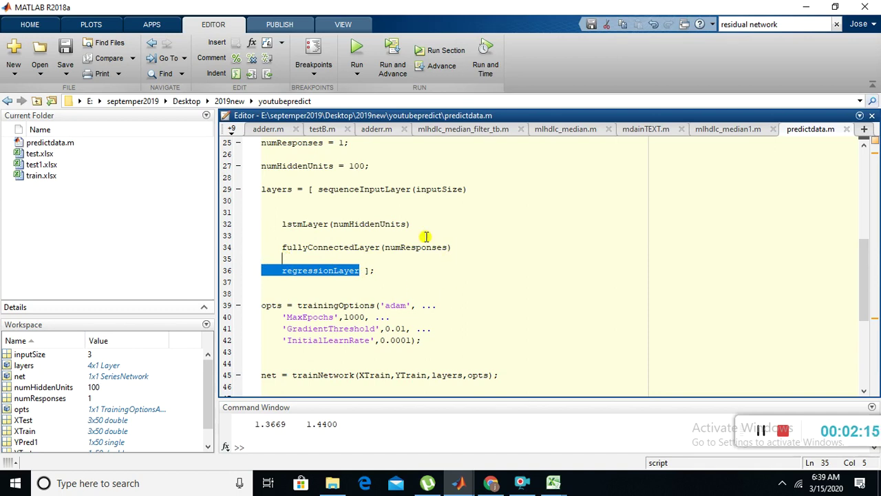
{"action": "scroll", "coordinate": [425, 235], "scroll_direction": "down", "scroll_amount": 1}
{"action": "scroll", "coordinate": [413, 269], "scroll_direction": "down", "scroll_amount": 1}
{"action": "left_click", "coordinate": [366, 258]}
{"action": "left_click_drag", "start_coordinate": [418, 271], "coordinate": [260, 235]}
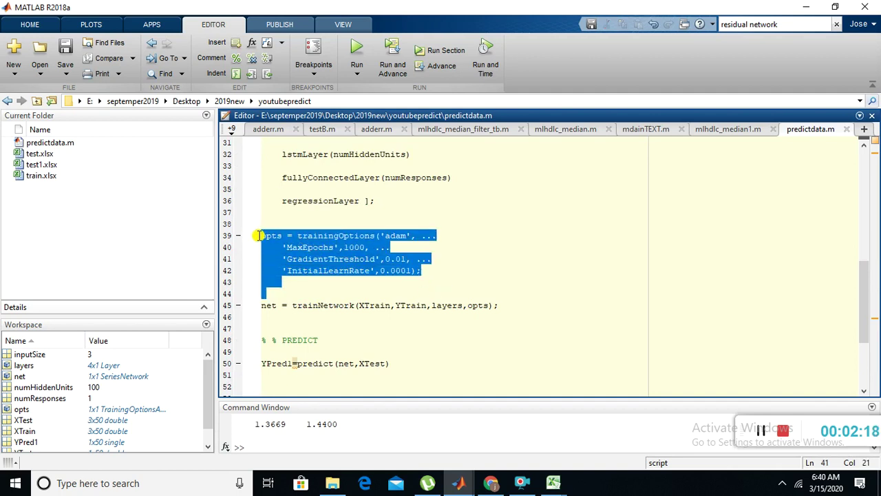
{"action": "left_click", "coordinate": [361, 259]}
{"action": "left_click_drag", "start_coordinate": [355, 304], "coordinate": [305, 296]}
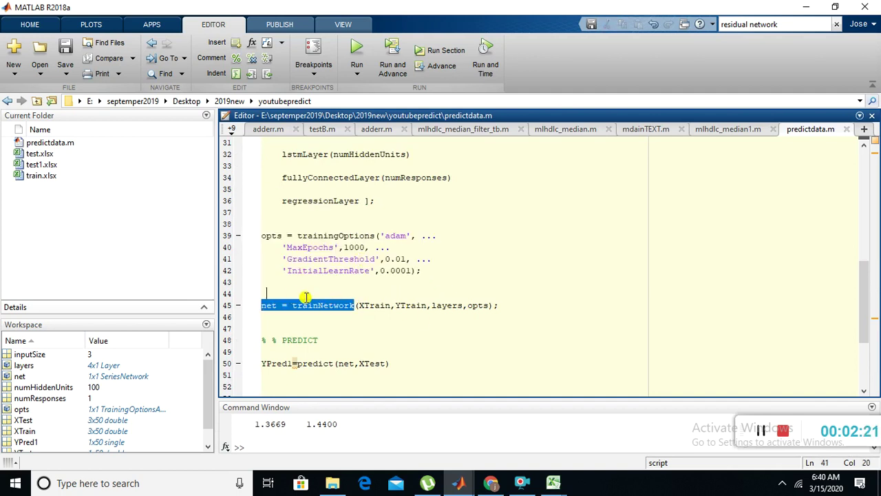
{"action": "left_click_drag", "start_coordinate": [391, 305], "coordinate": [359, 304]}
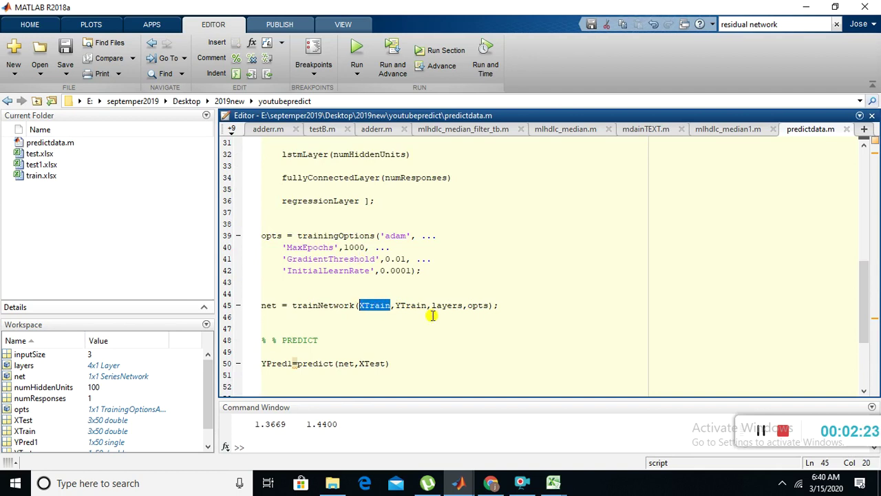
{"action": "left_click_drag", "start_coordinate": [426, 305], "coordinate": [359, 305]}
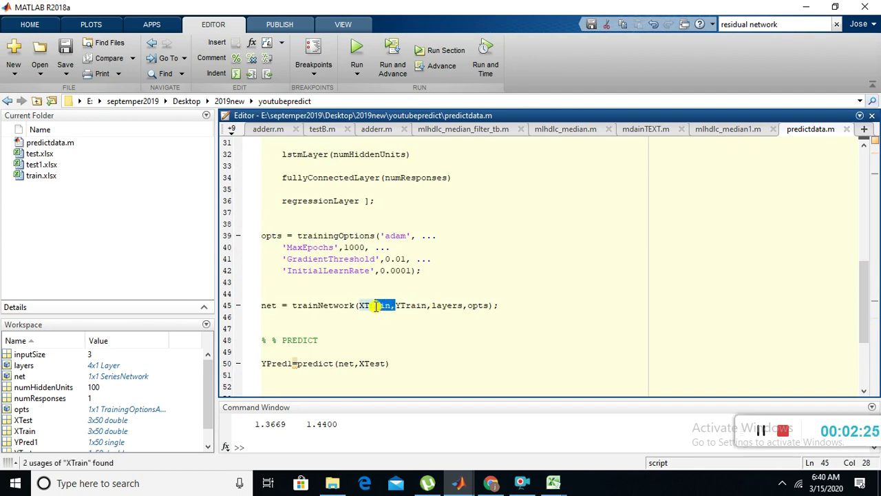
{"action": "mouse_move", "coordinate": [428, 305]}
{"action": "left_mouse_down"}
{"action": "mouse_move", "coordinate": [395, 304]}
{"action": "mouse_move", "coordinate": [455, 305]}
{"action": "left_mouse_up"}
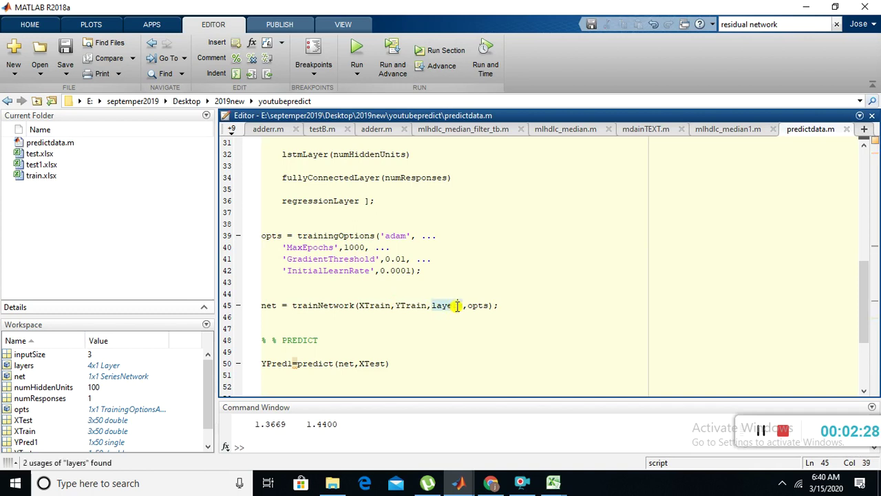
{"action": "left_click", "coordinate": [499, 305]}
{"action": "scroll", "coordinate": [415, 282], "scroll_direction": "down", "scroll_amount": 2}
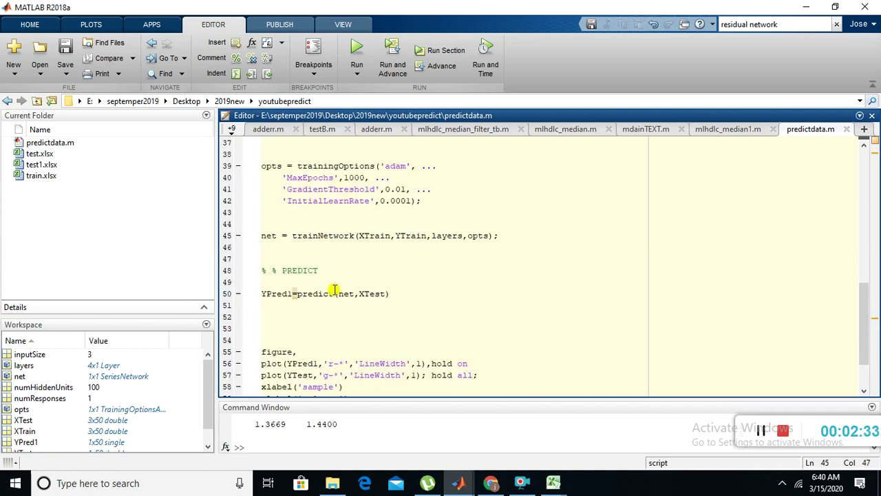
{"action": "left_click_drag", "start_coordinate": [333, 293], "coordinate": [298, 293]}
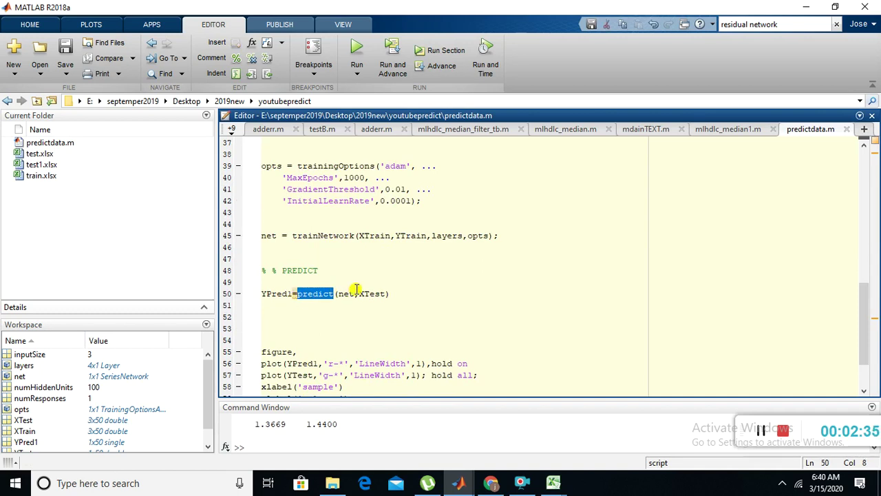
{"action": "left_click", "coordinate": [336, 294]}
{"action": "triple_click", "coordinate": [386, 293]}
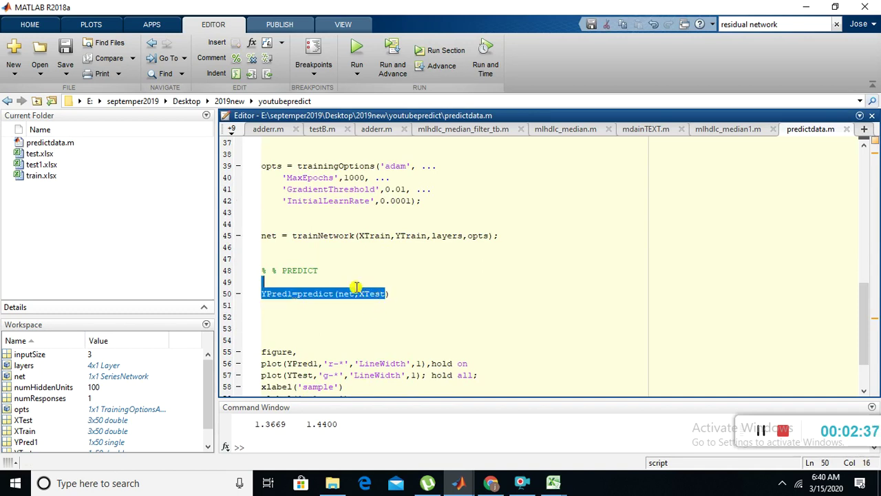
{"action": "double_click", "coordinate": [360, 293]}
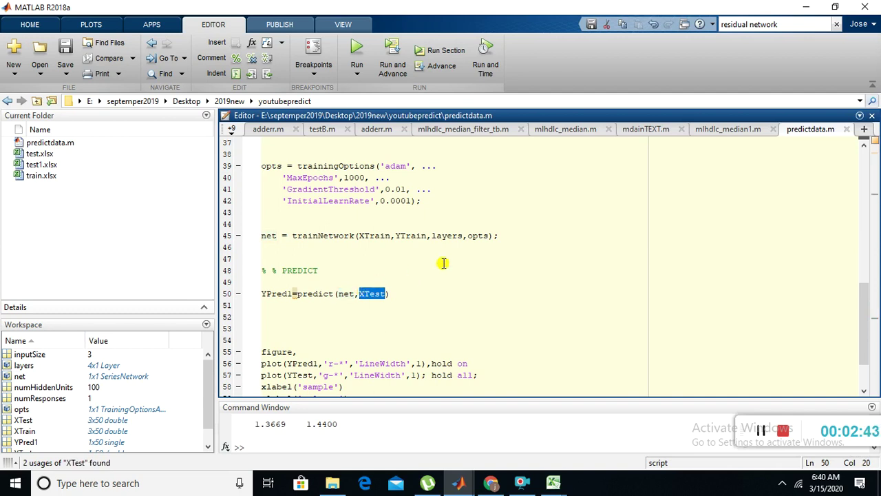
{"action": "scroll", "coordinate": [442, 258], "scroll_direction": "down", "scroll_amount": 1}
{"action": "scroll", "coordinate": [442, 258], "scroll_direction": "up", "scroll_amount": 6}
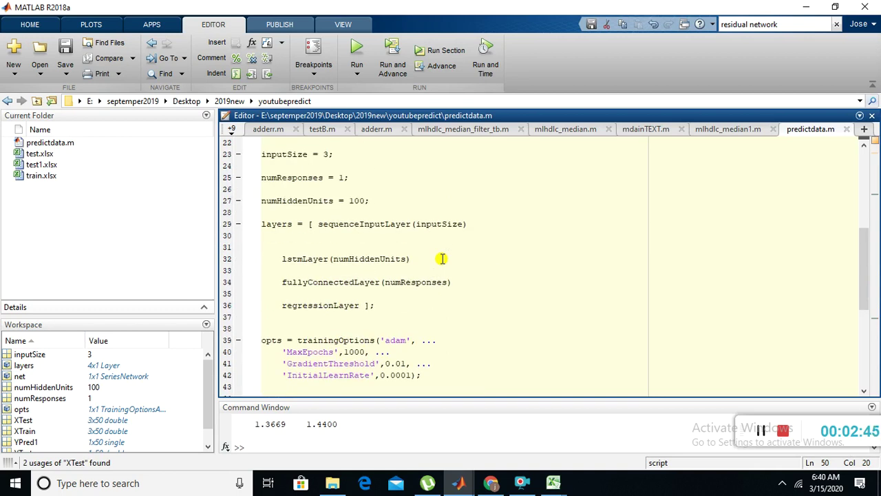
{"action": "scroll", "coordinate": [442, 258], "scroll_direction": "up", "scroll_amount": 6}
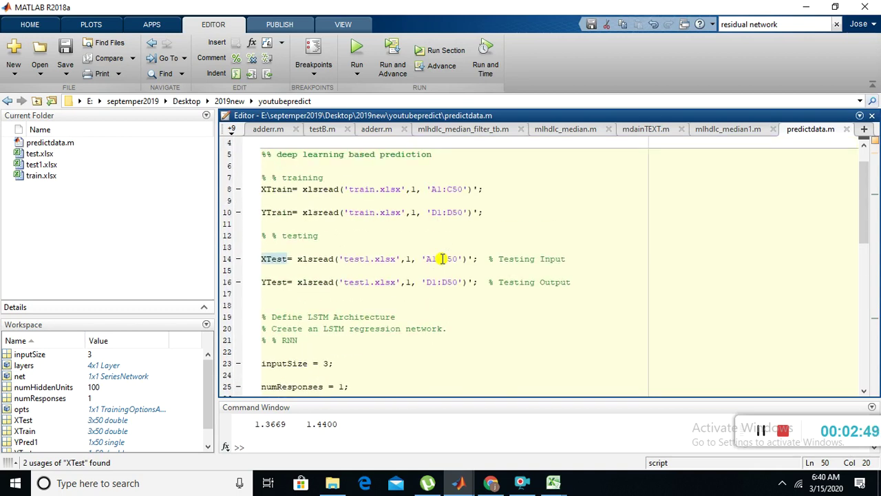
{"action": "scroll", "coordinate": [442, 258], "scroll_direction": "down", "scroll_amount": 2}
{"action": "scroll", "coordinate": [442, 259], "scroll_direction": "down", "scroll_amount": 3}
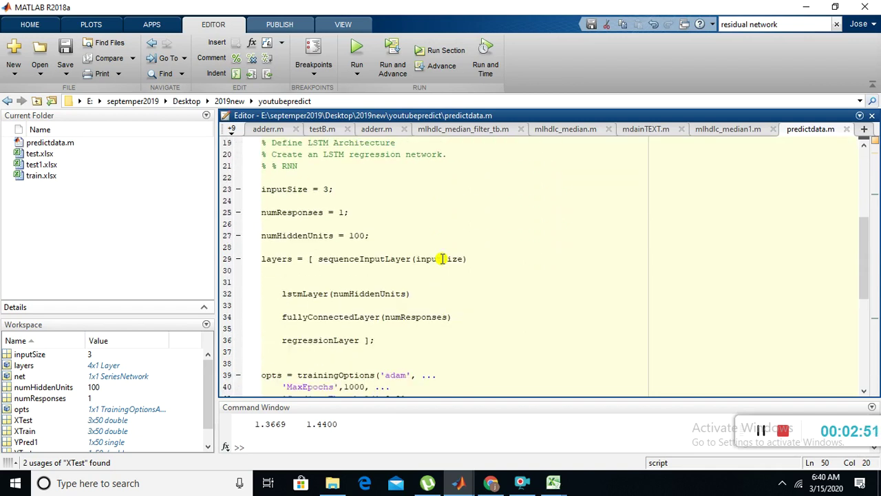
{"action": "scroll", "coordinate": [442, 258], "scroll_direction": "down", "scroll_amount": 2}
{"action": "scroll", "coordinate": [441, 258], "scroll_direction": "down", "scroll_amount": 3}
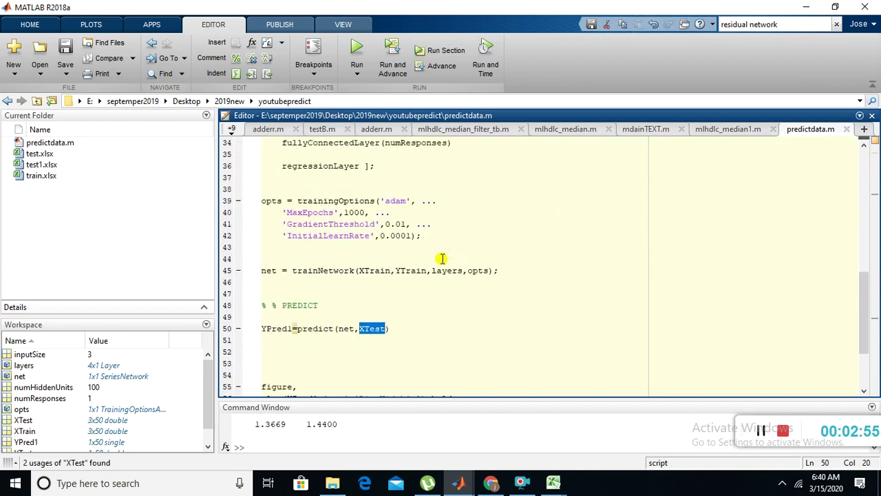
{"action": "left_click", "coordinate": [427, 283]}
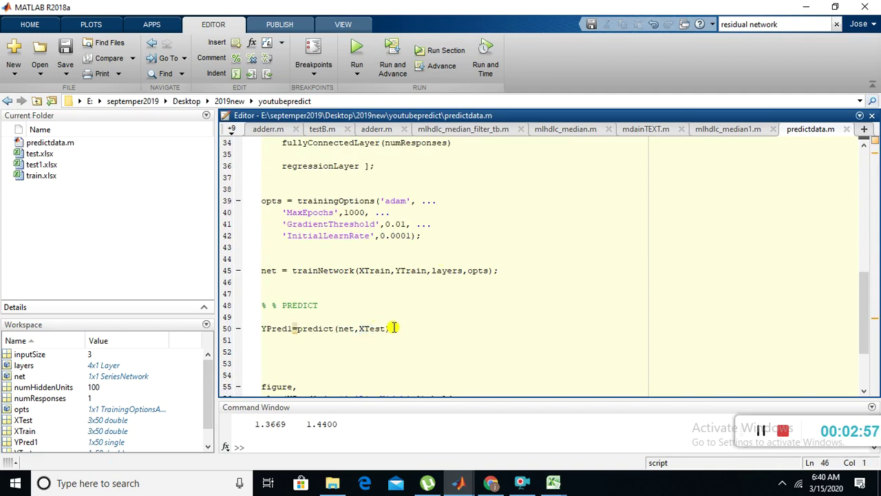
{"action": "scroll", "coordinate": [371, 249], "scroll_direction": "up", "scroll_amount": 5}
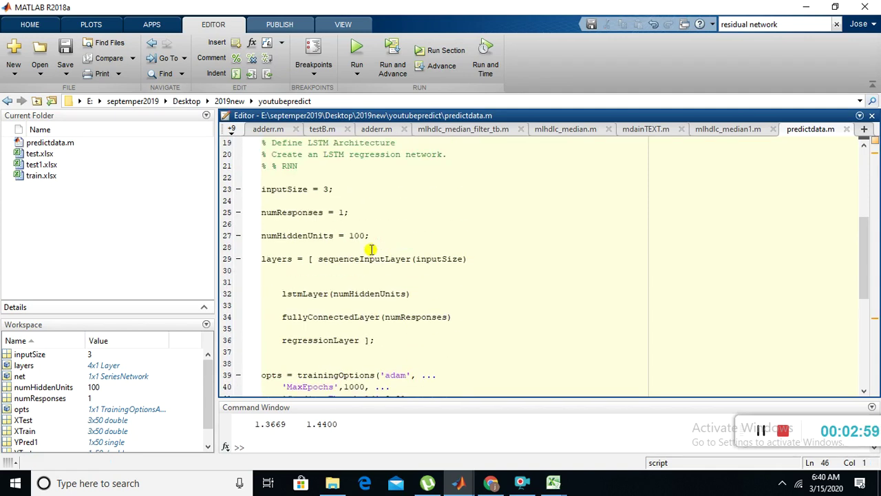
{"action": "scroll", "coordinate": [371, 249], "scroll_direction": "up", "scroll_amount": 6}
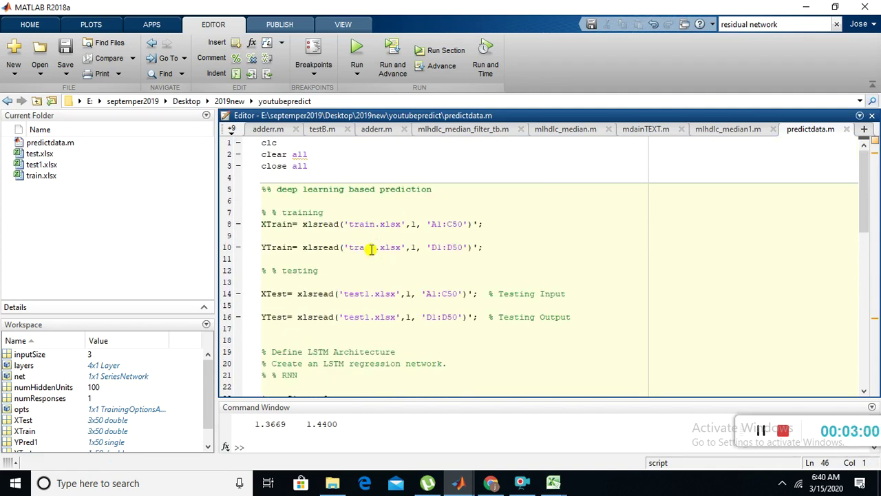
{"action": "left_click", "coordinate": [354, 53]}
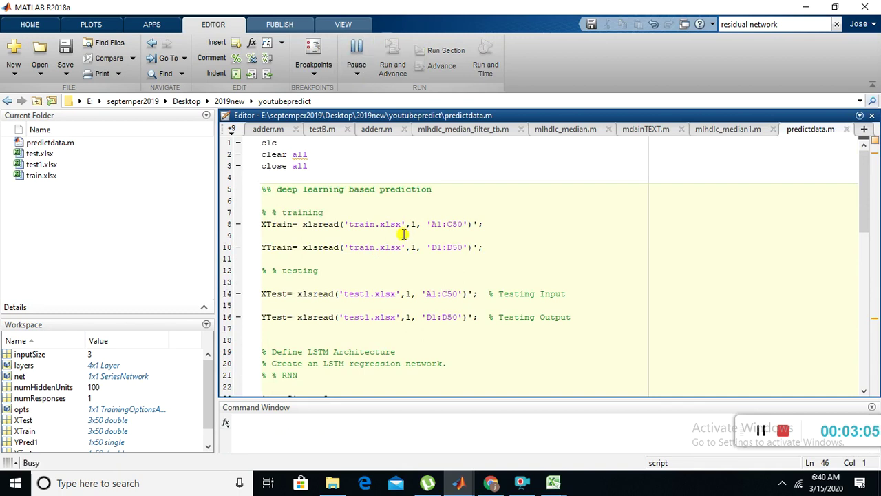
- Run predictdata and enlarge the Command Window to show the epoch, RMSE and loss table
{"action": "left_click", "coordinate": [282, 432]}
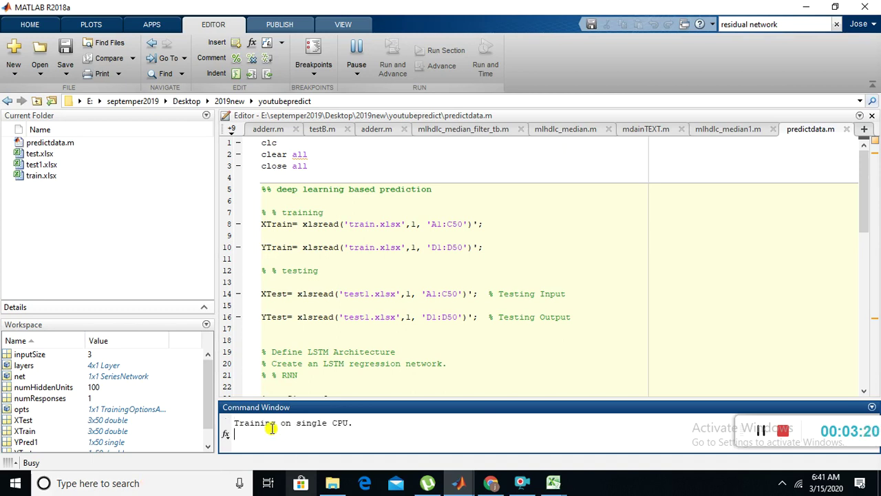
{"action": "left_click", "coordinate": [313, 255]}
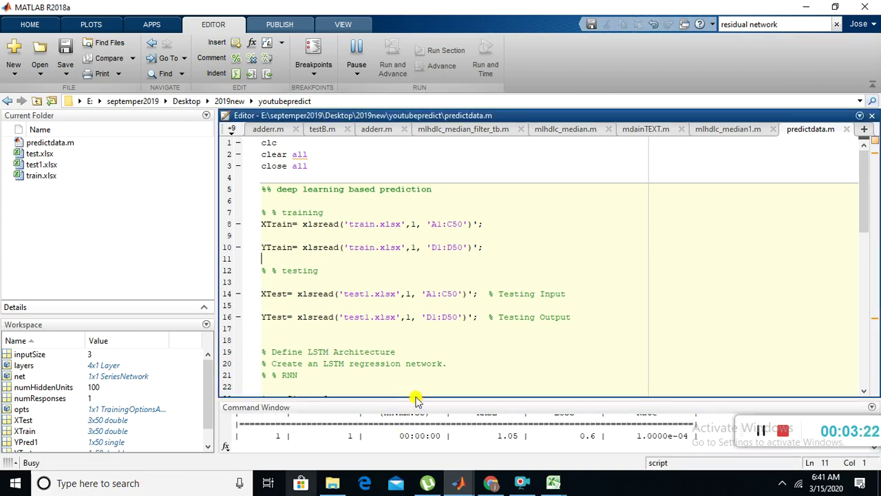
{"action": "left_click_drag", "start_coordinate": [420, 401], "coordinate": [437, 273]}
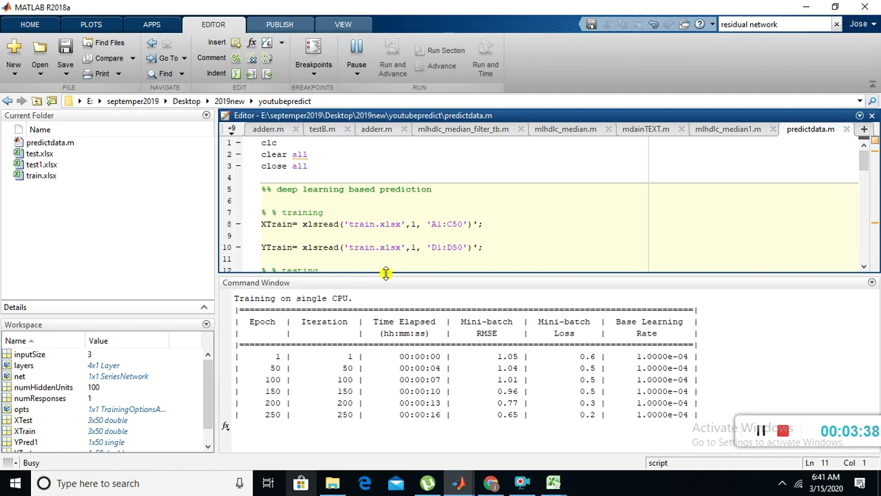
{"action": "left_click_drag", "start_coordinate": [575, 356], "coordinate": [596, 425]}
- Shrink the Command Window and let training finish, pointing out test1.xlsx on line 14
{"action": "left_click", "coordinate": [566, 344]}
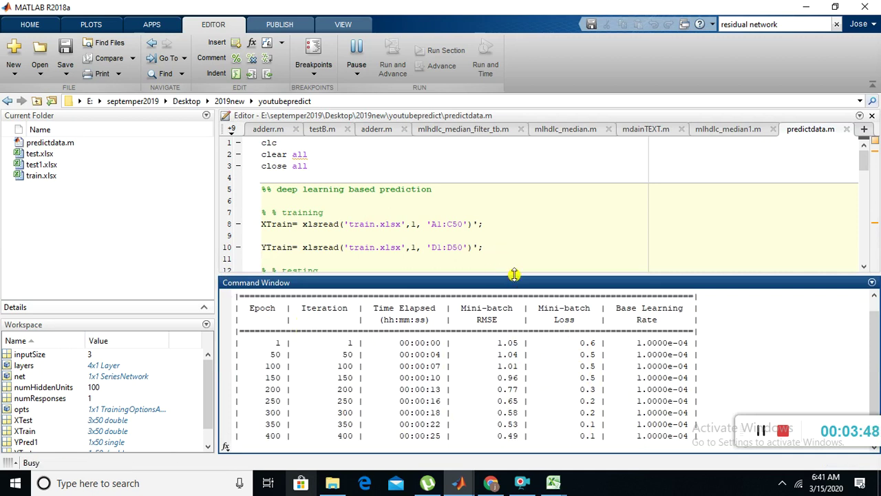
{"action": "left_click_drag", "start_coordinate": [514, 274], "coordinate": [523, 398]}
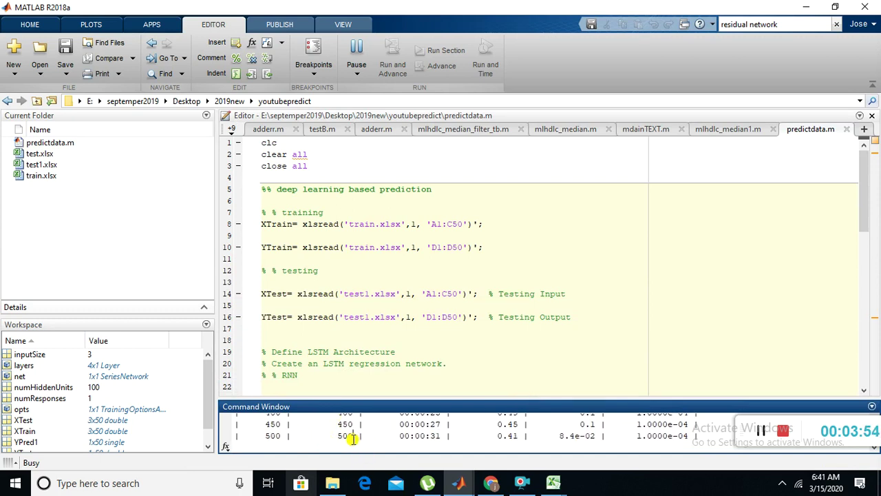
{"action": "left_click_drag", "start_coordinate": [331, 435], "coordinate": [330, 446]}
{"action": "left_click", "coordinate": [373, 436]}
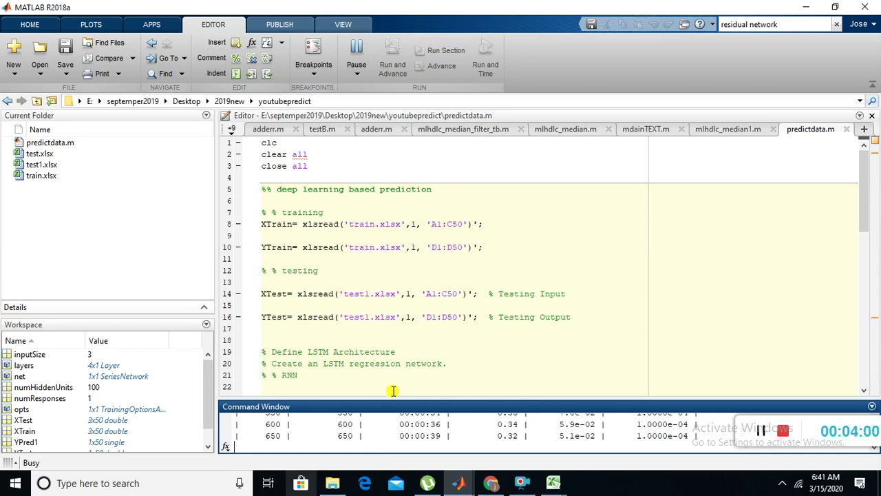
{"action": "left_click", "coordinate": [381, 294]}
{"action": "scroll", "coordinate": [383, 290], "scroll_direction": "down", "scroll_amount": 4}
{"action": "scroll", "coordinate": [383, 290], "scroll_direction": "up", "scroll_amount": 4}
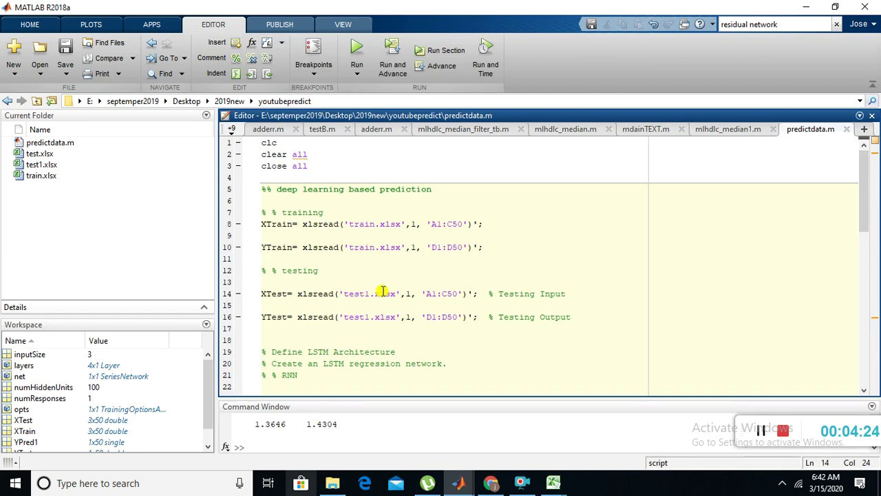
- Move the legend off the top-right corner and shift Figure 1 right of the code
{"action": "mouse_move", "coordinate": [364, 26]}
{"action": "left_mouse_down"}
{"action": "mouse_move", "coordinate": [403, 94]}
{"action": "mouse_move", "coordinate": [328, 80]}
{"action": "left_mouse_up"}
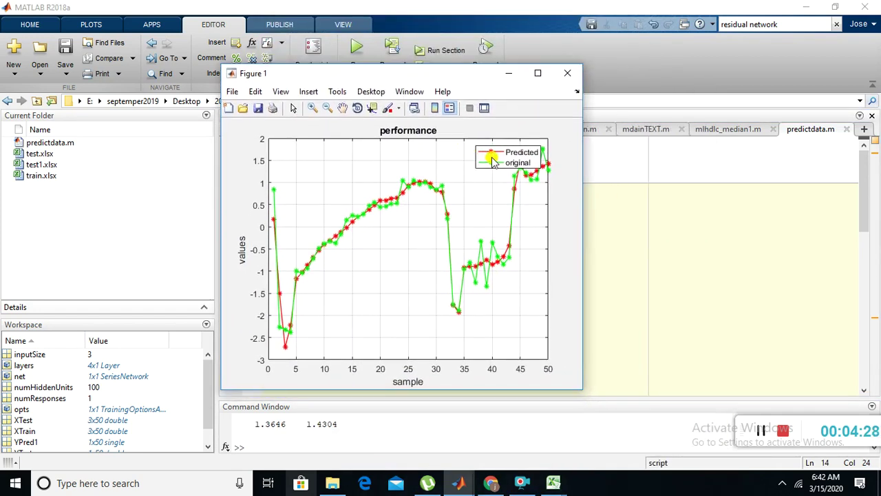
{"action": "left_click_drag", "start_coordinate": [492, 160], "coordinate": [441, 156]}
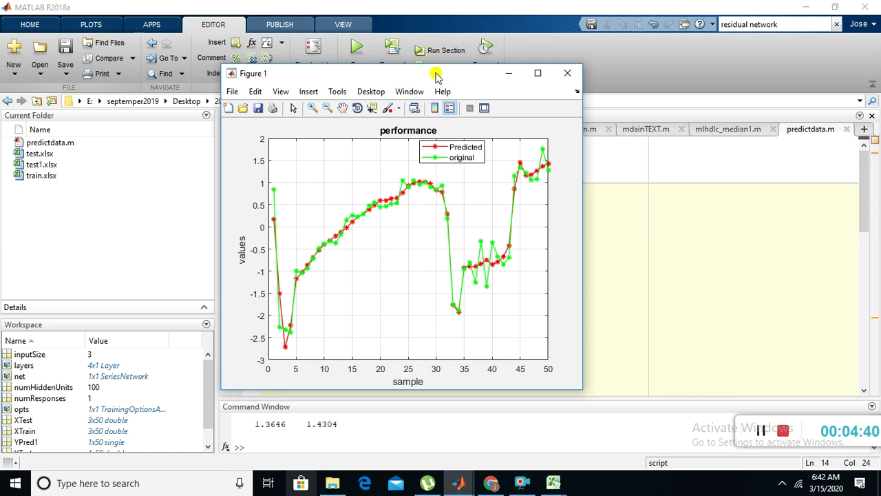
{"action": "left_click_drag", "start_coordinate": [436, 76], "coordinate": [541, 76]}
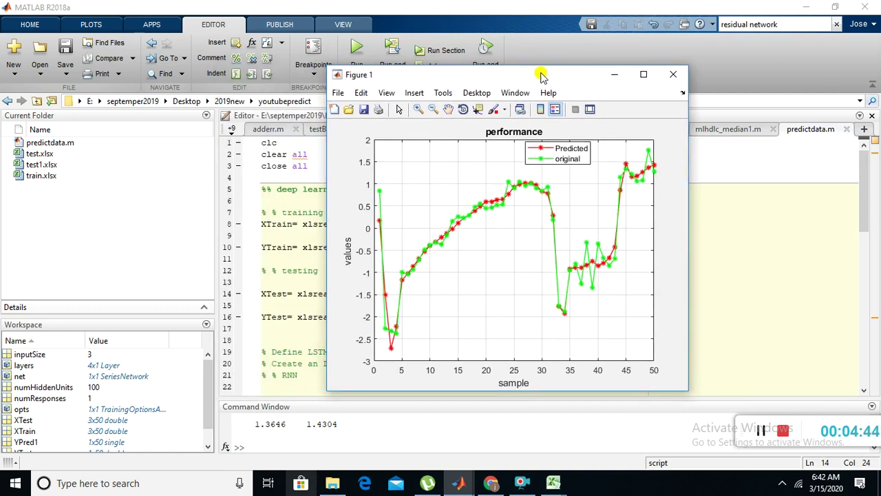
{"action": "left_click_drag", "start_coordinate": [542, 75], "coordinate": [620, 74]}
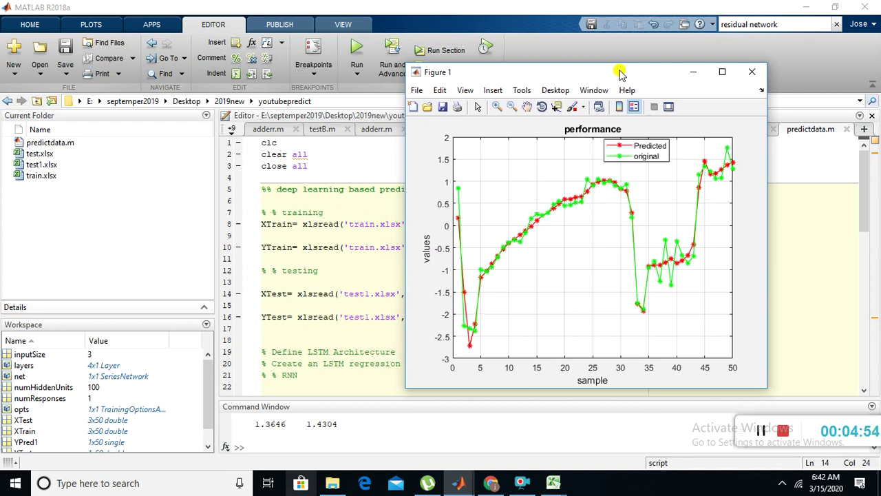
{"action": "left_click_drag", "start_coordinate": [619, 75], "coordinate": [639, 76]}
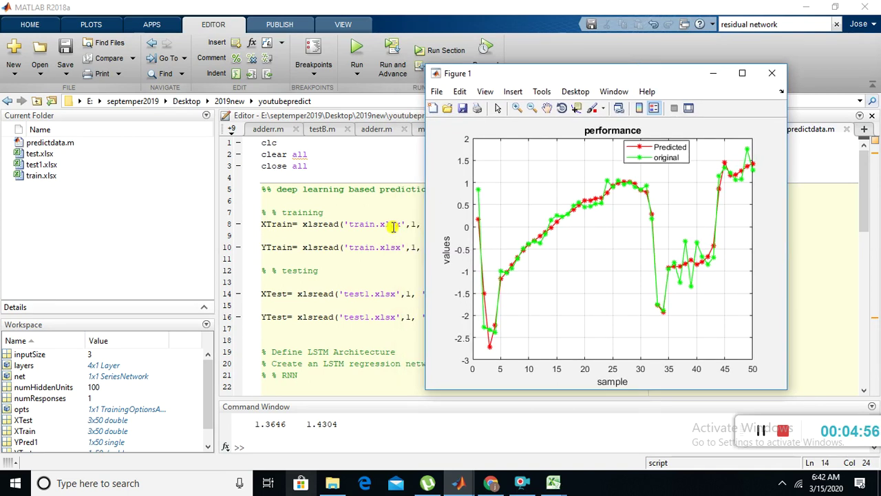
- Switch to the script and back to the plot, then reposition the figure window
{"action": "left_click", "coordinate": [365, 247]}
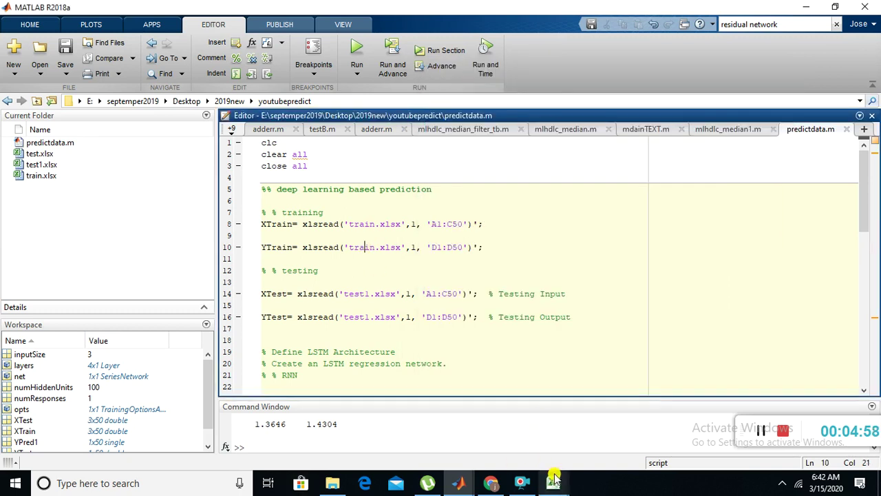
{"action": "left_click", "coordinate": [457, 482]}
{"action": "left_click", "coordinate": [570, 437]}
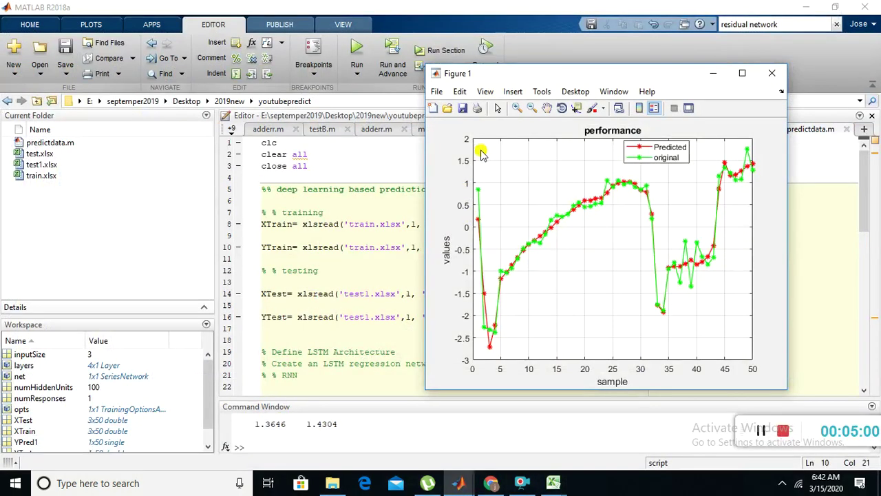
{"action": "mouse_move", "coordinate": [494, 77]}
{"action": "left_mouse_down"}
{"action": "mouse_move", "coordinate": [475, 89]}
{"action": "mouse_move", "coordinate": [505, 77]}
{"action": "left_mouse_up"}
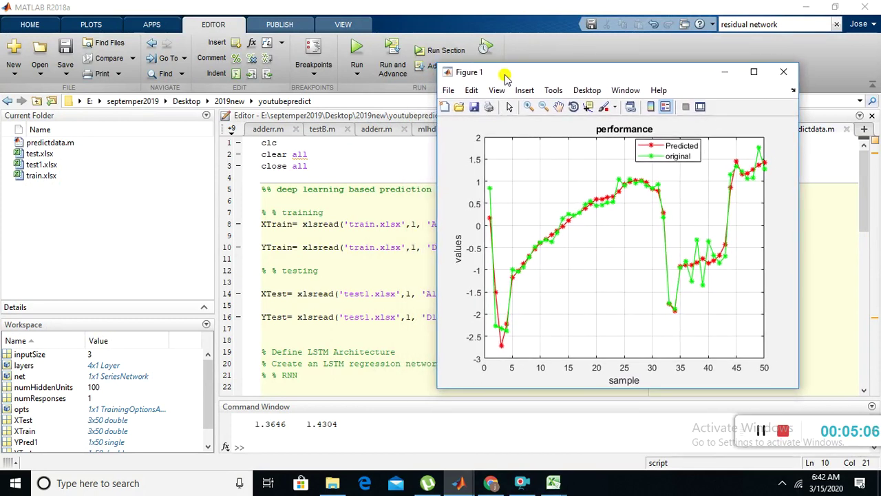
{"action": "left_click_drag", "start_coordinate": [505, 77], "coordinate": [536, 83]}
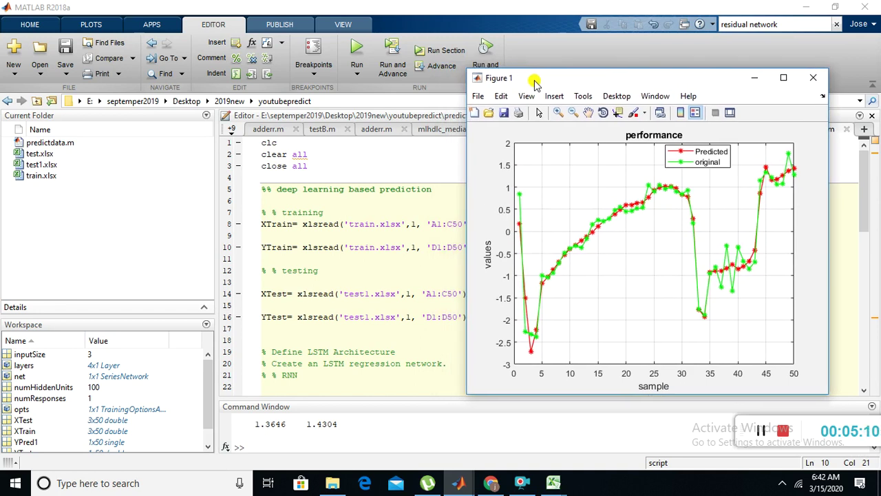
{"action": "left_click_drag", "start_coordinate": [534, 82], "coordinate": [523, 97]}
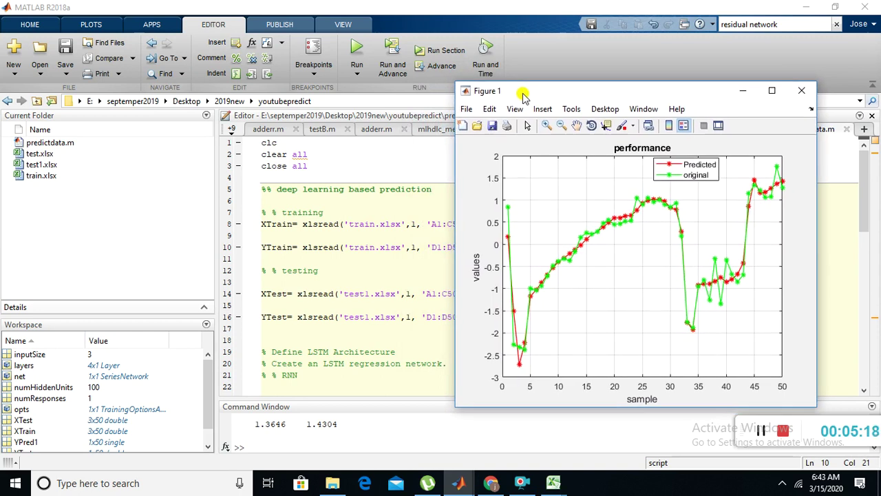
- Return to the script and highlight the training and testing data-loading lines
{"action": "left_click", "coordinate": [322, 225]}
{"action": "scroll", "coordinate": [323, 227], "scroll_direction": "down", "scroll_amount": 2}
{"action": "scroll", "coordinate": [324, 227], "scroll_direction": "up", "scroll_amount": 1}
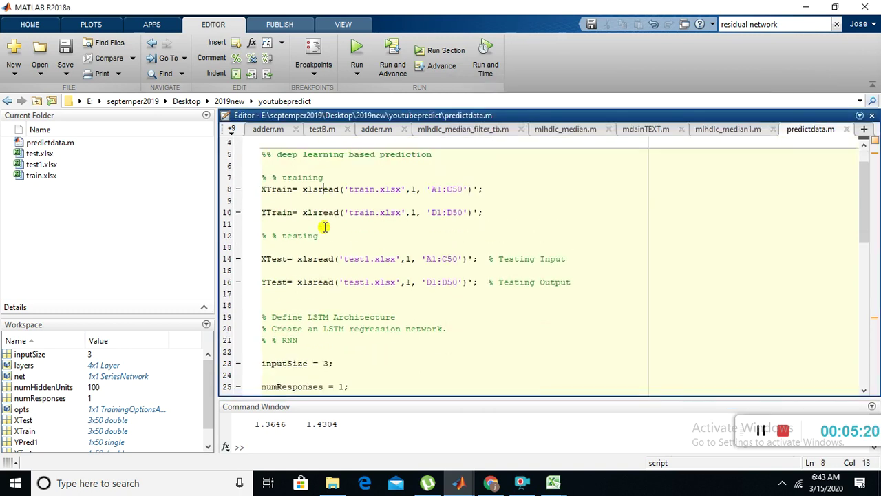
{"action": "scroll", "coordinate": [324, 227], "scroll_direction": "up", "scroll_amount": 1}
{"action": "left_click_drag", "start_coordinate": [487, 247], "coordinate": [260, 224]}
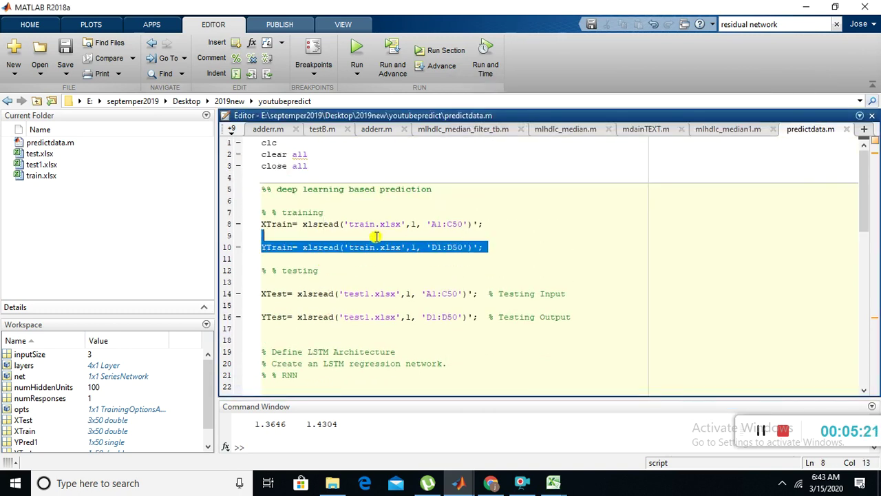
{"action": "left_click", "coordinate": [316, 249]}
{"action": "left_click_drag", "start_coordinate": [579, 325], "coordinate": [578, 283]}
{"action": "scroll", "coordinate": [532, 279], "scroll_direction": "down", "scroll_amount": 5}
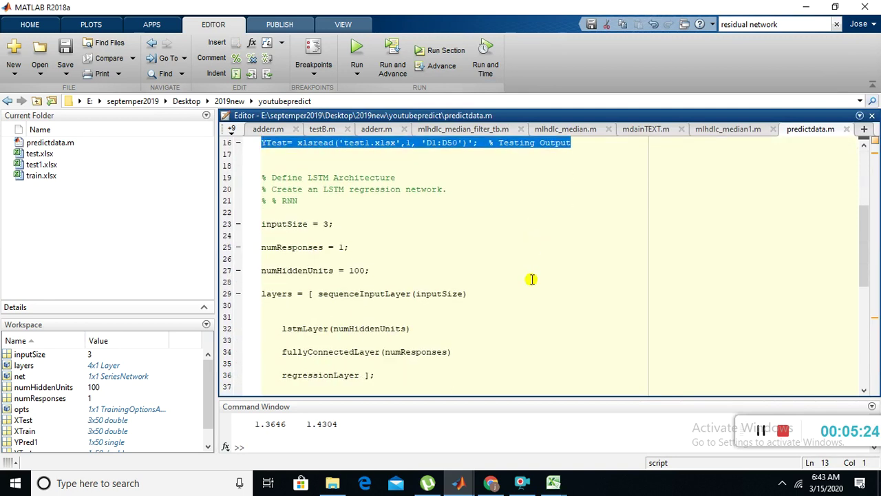
{"action": "scroll", "coordinate": [532, 278], "scroll_direction": "down", "scroll_amount": 3}
- Walk through the LSTM layers, the trainNetwork line 45, prediction and plotting code
{"action": "left_click_drag", "start_coordinate": [375, 270], "coordinate": [232, 188]}
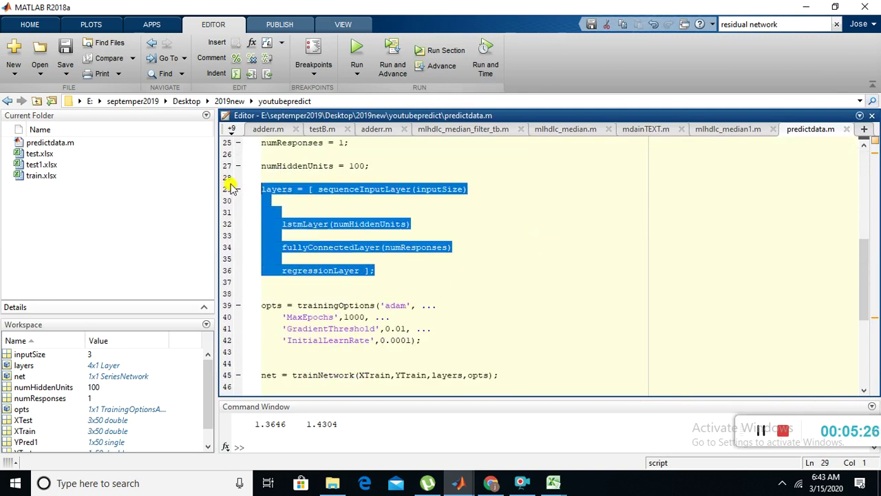
{"action": "scroll", "coordinate": [319, 210], "scroll_direction": "down", "scroll_amount": 2}
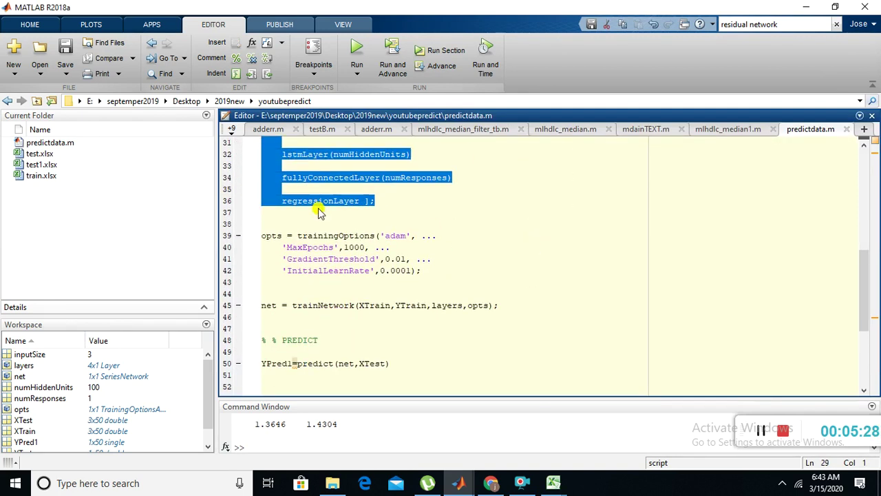
{"action": "left_click", "coordinate": [510, 305]}
{"action": "left_click_drag", "start_coordinate": [508, 303], "coordinate": [502, 289]}
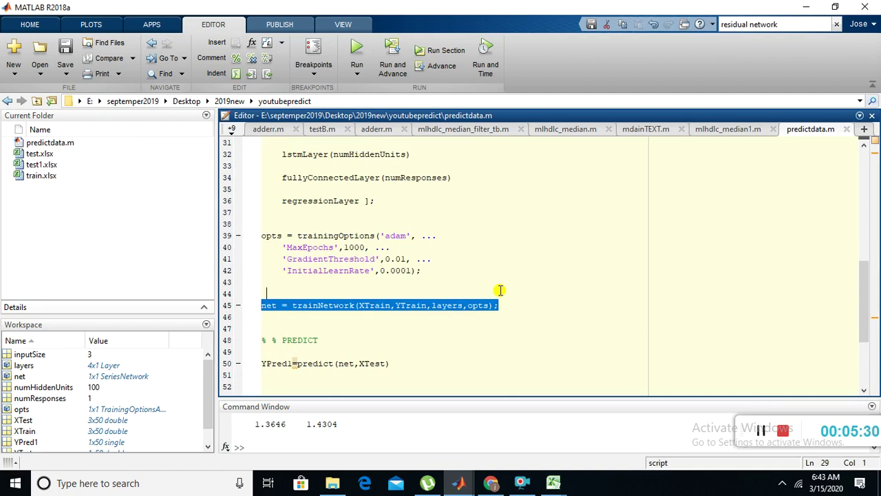
{"action": "scroll", "coordinate": [502, 289], "scroll_direction": "down", "scroll_amount": 3}
{"action": "left_click_drag", "start_coordinate": [406, 271], "coordinate": [406, 245]}
{"action": "scroll", "coordinate": [407, 251], "scroll_direction": "down", "scroll_amount": 1}
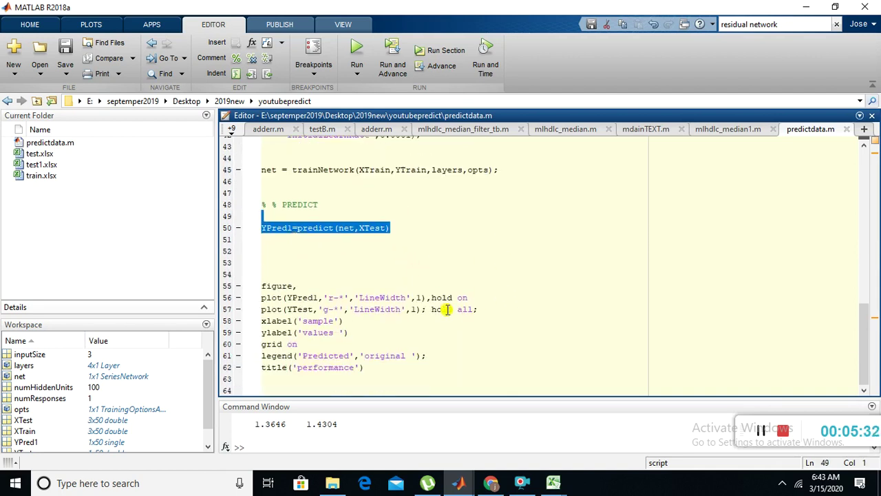
{"action": "left_click_drag", "start_coordinate": [445, 355], "coordinate": [435, 270]}
{"action": "mouse_move", "coordinate": [458, 483]}
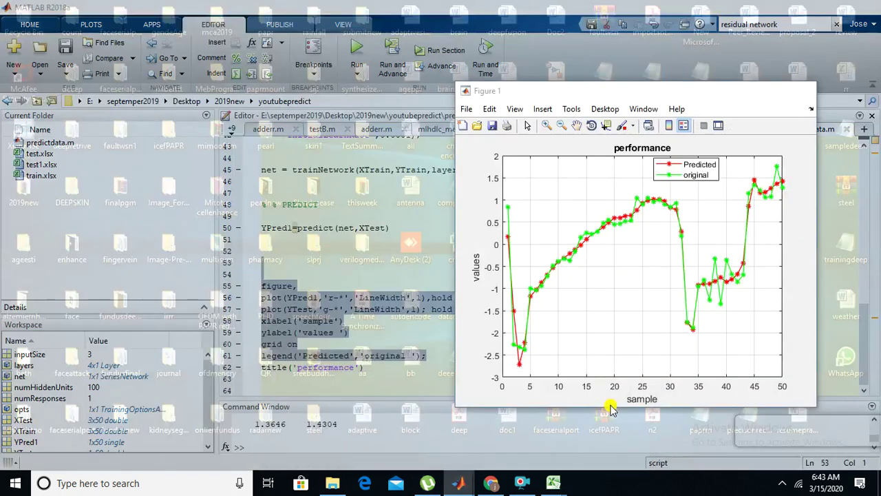
- Bring Figure 1 to the front from the taskbar and reposition it over the script
{"action": "left_click", "coordinate": [778, 413]}
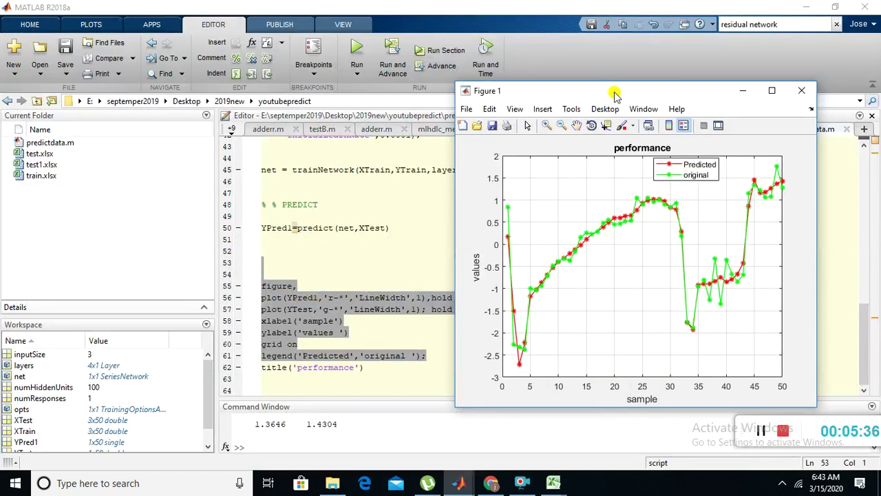
{"action": "left_click_drag", "start_coordinate": [615, 90], "coordinate": [548, 76]}
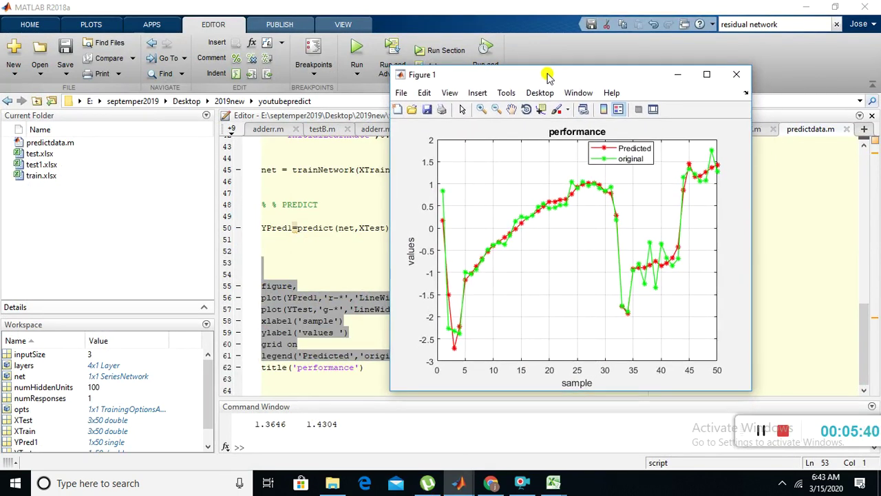
{"action": "left_click_drag", "start_coordinate": [548, 77], "coordinate": [557, 73]}
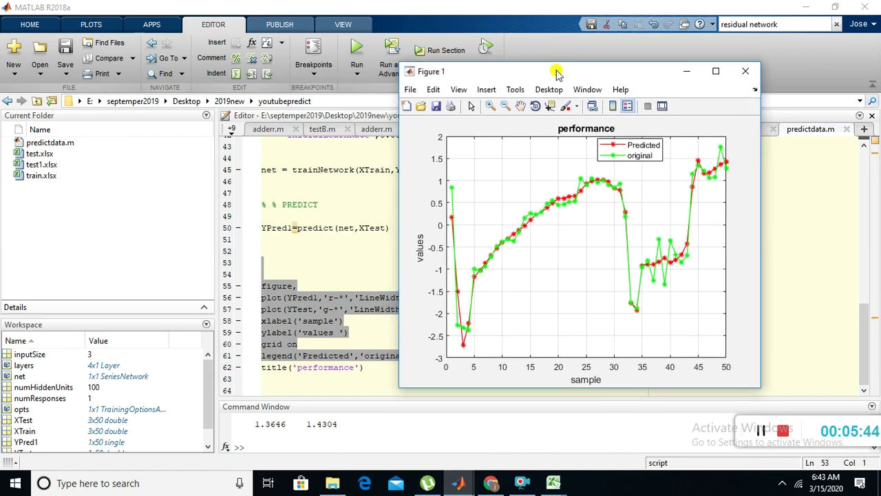